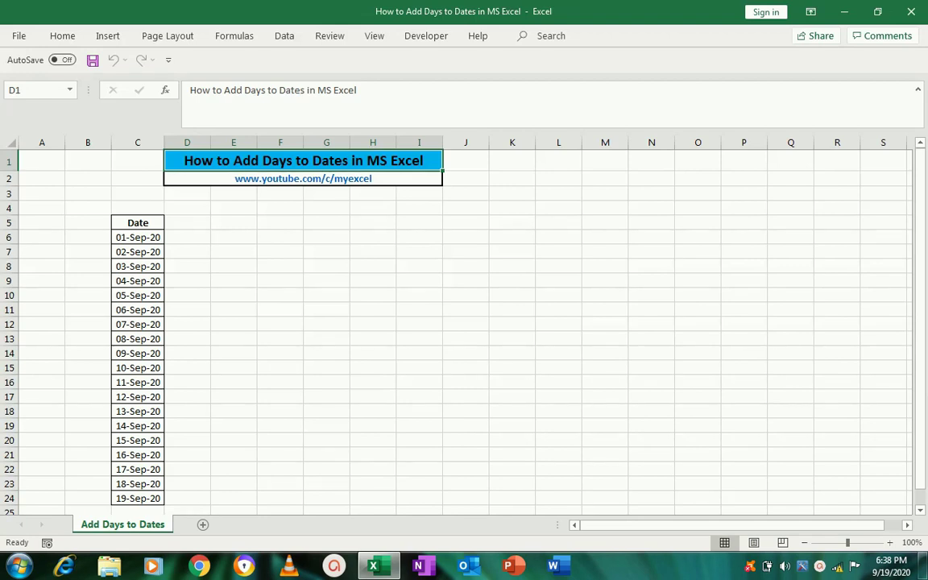
Check the first date 01-Sep-20, then test entering 19-Sep in G6 and clear it
{"action": "left_click", "coordinate": [141, 246]}
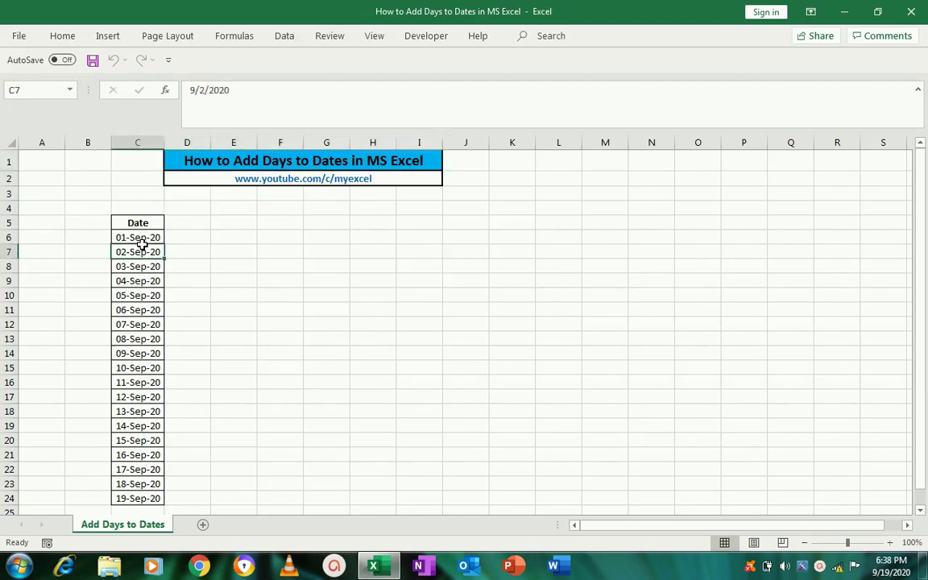
{"action": "left_click", "coordinate": [150, 239]}
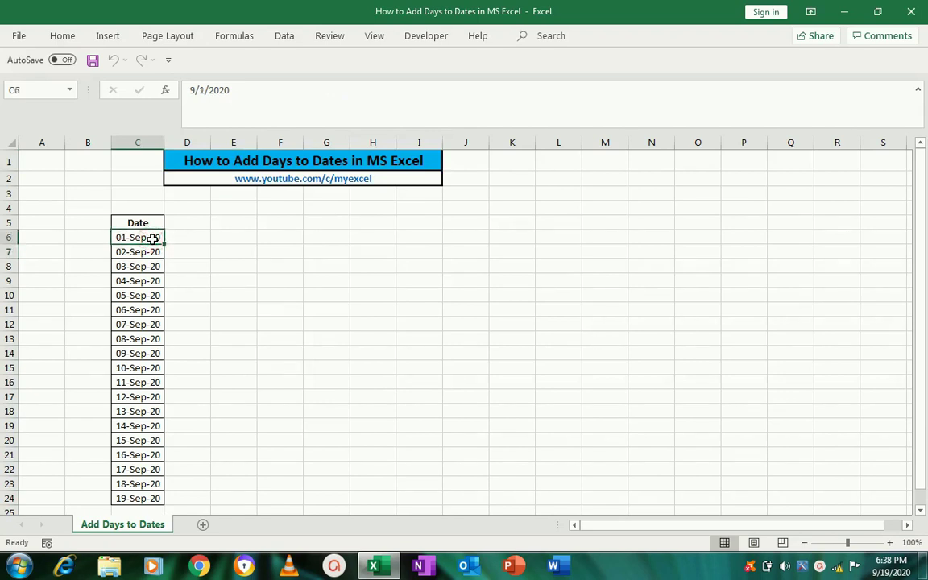
{"action": "key", "text": "Right"}
{"action": "key", "text": "Right"}
{"action": "key", "text": "Right"}
{"action": "key", "text": "Right"}
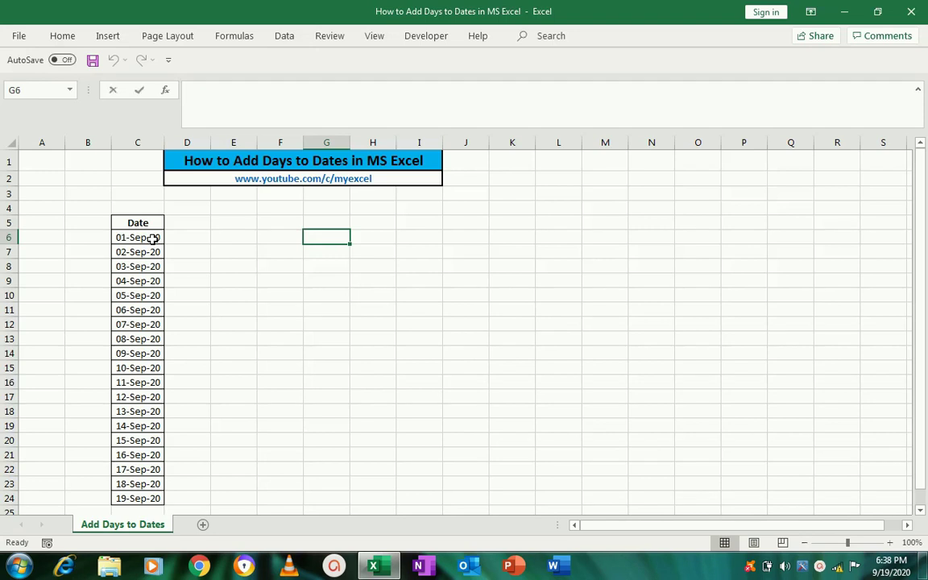
{"action": "type", "text": "19"}
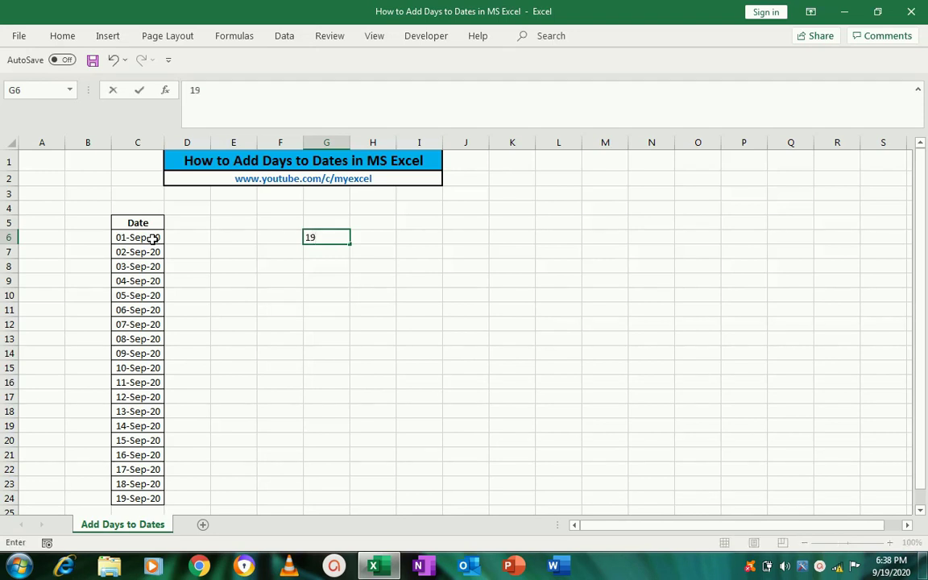
{"action": "type", "text": "-Se"}
{"action": "type", "text": "p"}
{"action": "key", "text": "Return"}
{"action": "key", "text": "Up"}
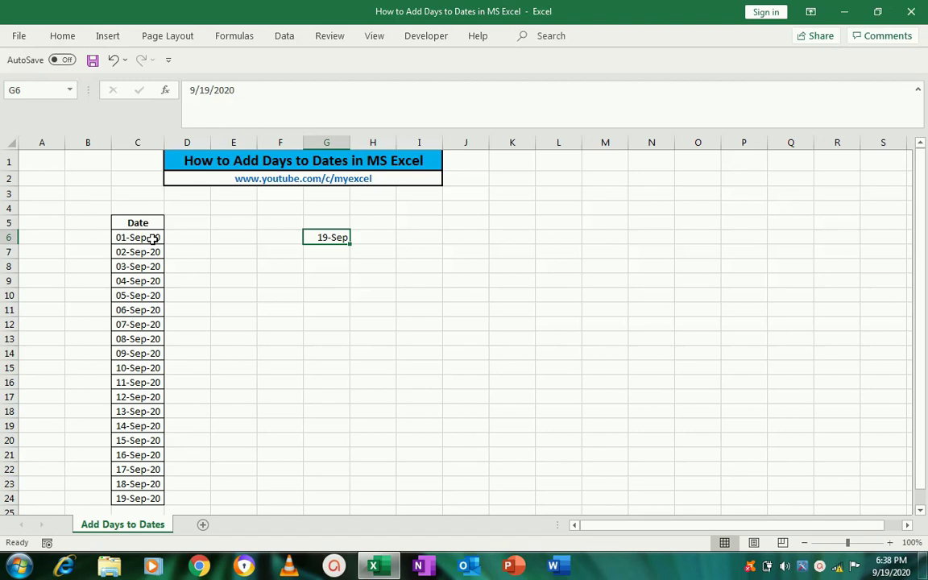
{"action": "key", "text": "Delete"}
Enter 19/9/2020 in H6 and check its stored value
{"action": "key", "text": "Right"}
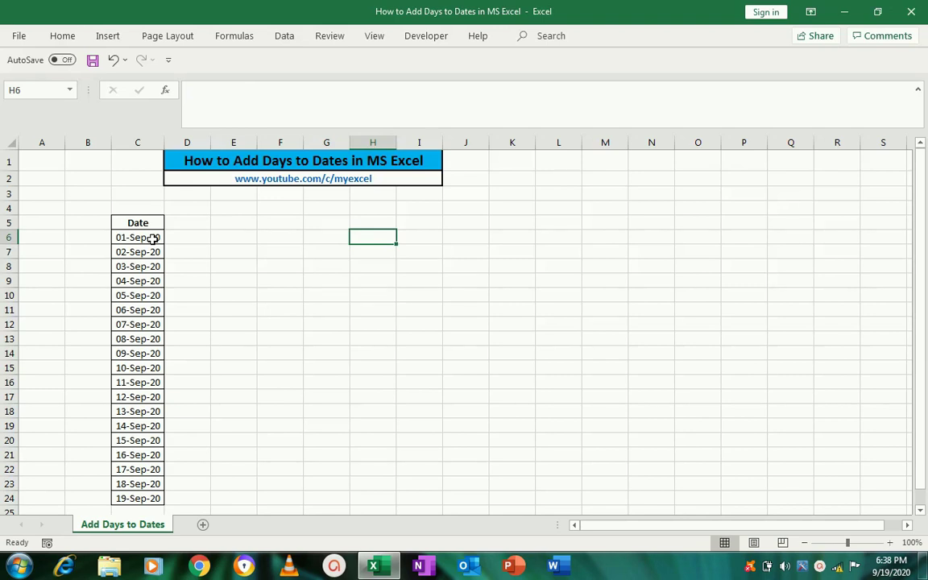
{"action": "type", "text": "19"}
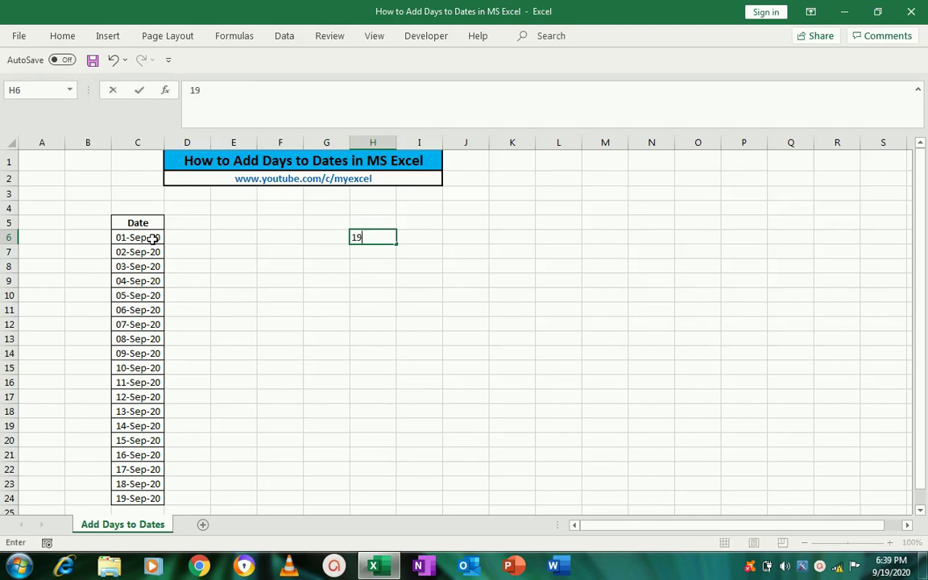
{"action": "type", "text": "/9"}
{"action": "type", "text": "/20"}
{"action": "type", "text": "20"}
{"action": "key", "text": "Return"}
{"action": "key", "text": "Up"}
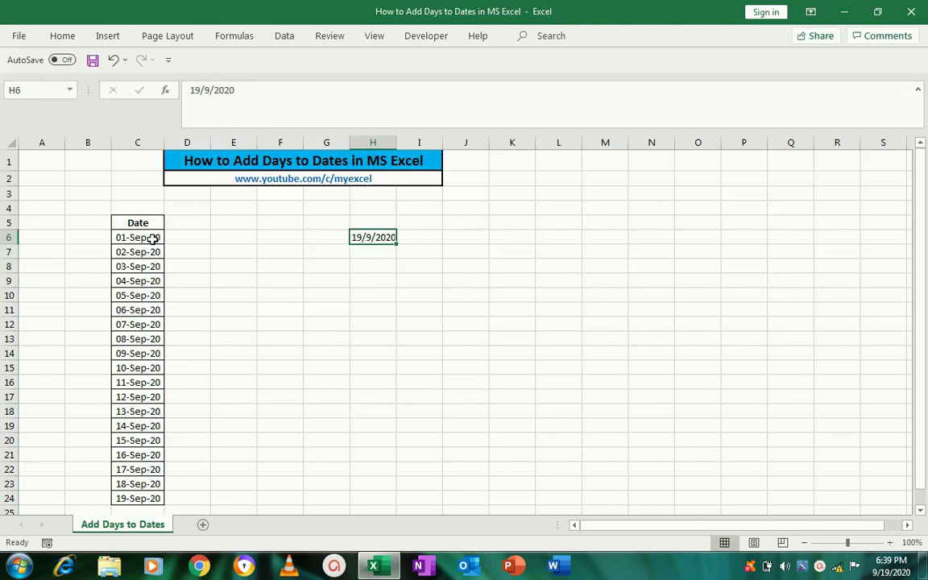
{"action": "key", "text": "Right"}
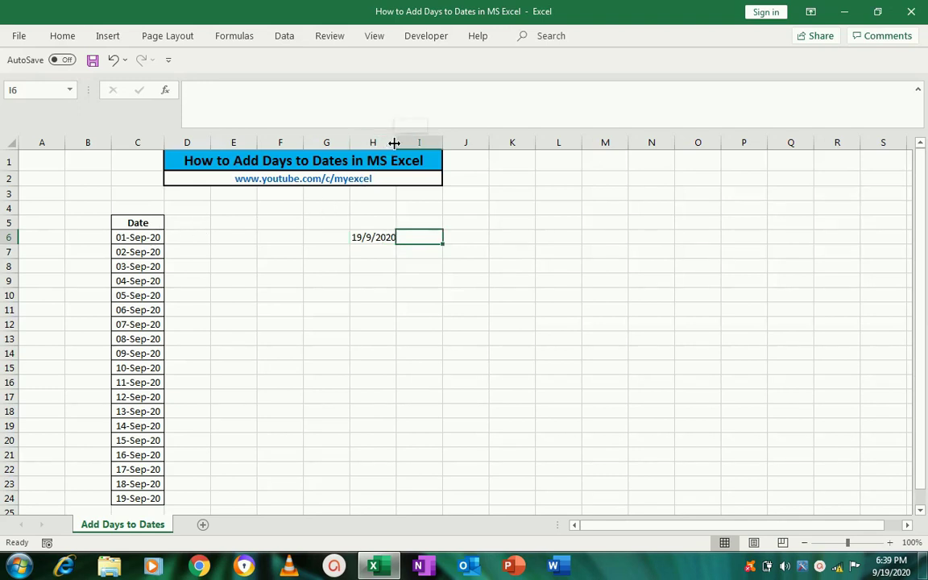
Widen column H slightly and enter 5 in I6
{"action": "left_click_drag", "start_coordinate": [394, 143], "coordinate": [397, 143]}
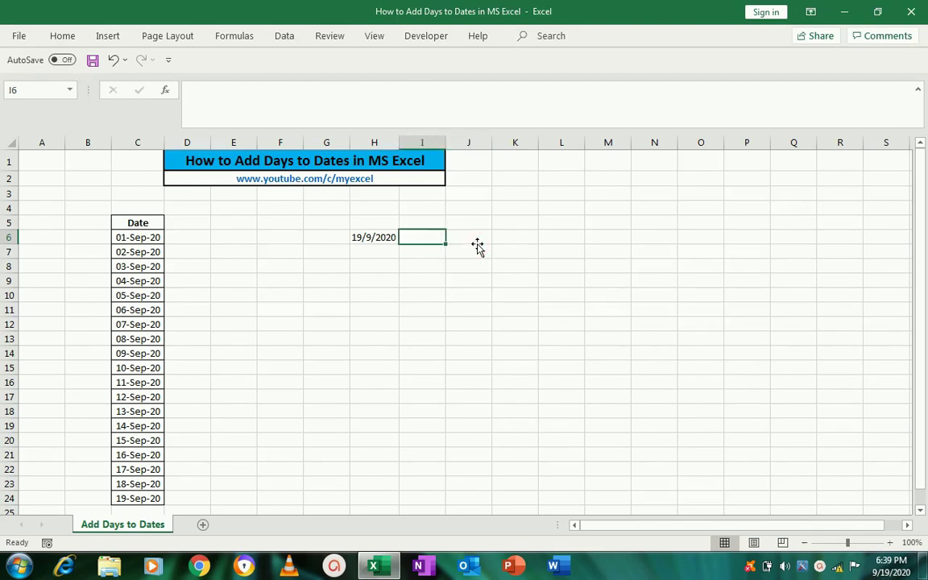
{"action": "type", "text": "5"}
{"action": "key", "text": "Return"}
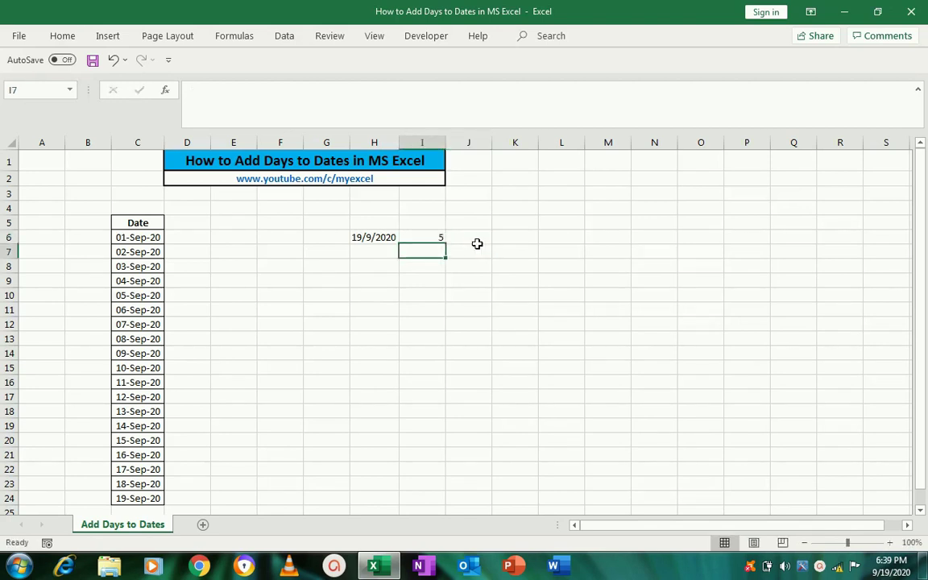
Enter the formula =H6+I6 in J6, which returns #VALUE!
{"action": "left_click", "coordinate": [477, 243]}
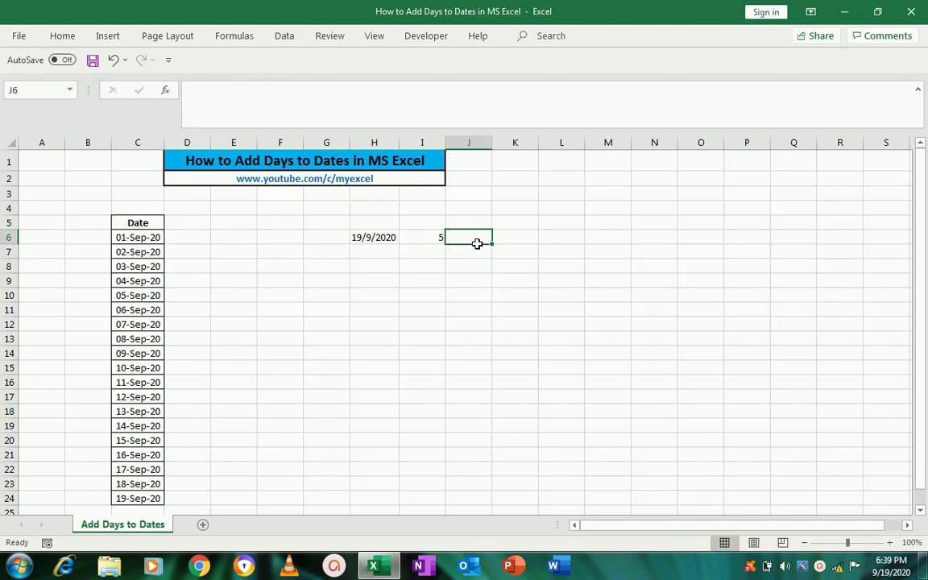
{"action": "type", "text": "="}
{"action": "key", "text": "Left"}
{"action": "key", "text": "Left"}
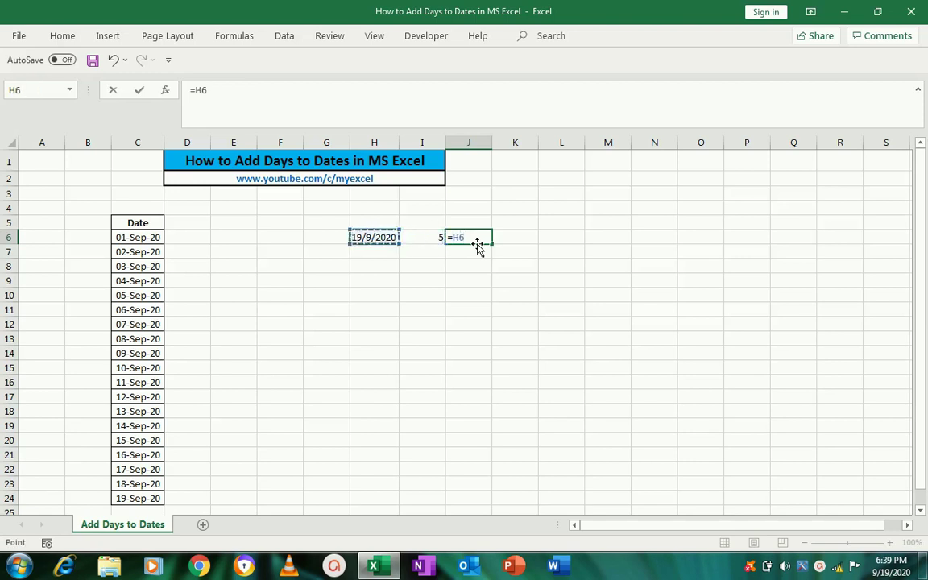
{"action": "type", "text": "+"}
{"action": "key", "text": "Left"}
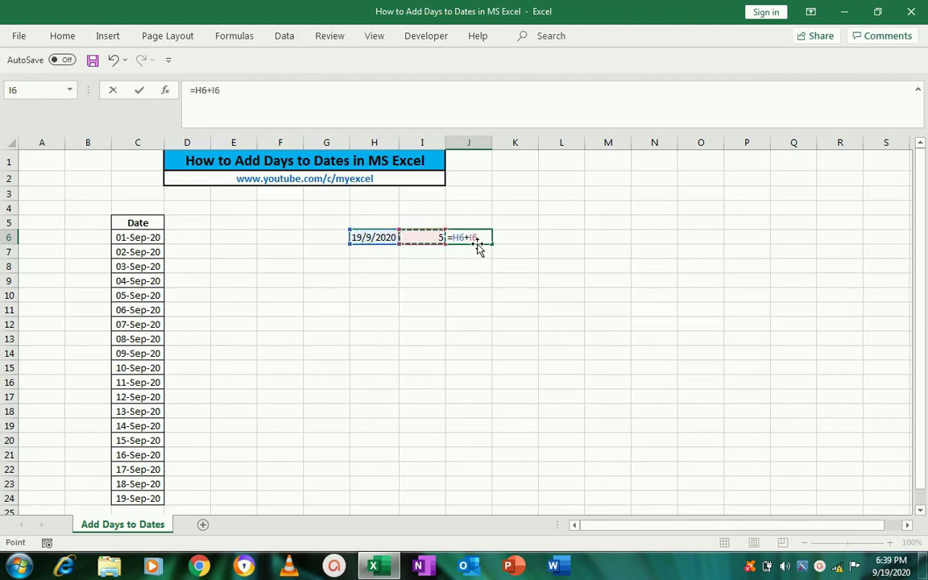
{"action": "key", "text": "Return"}
{"action": "key", "text": "Up"}
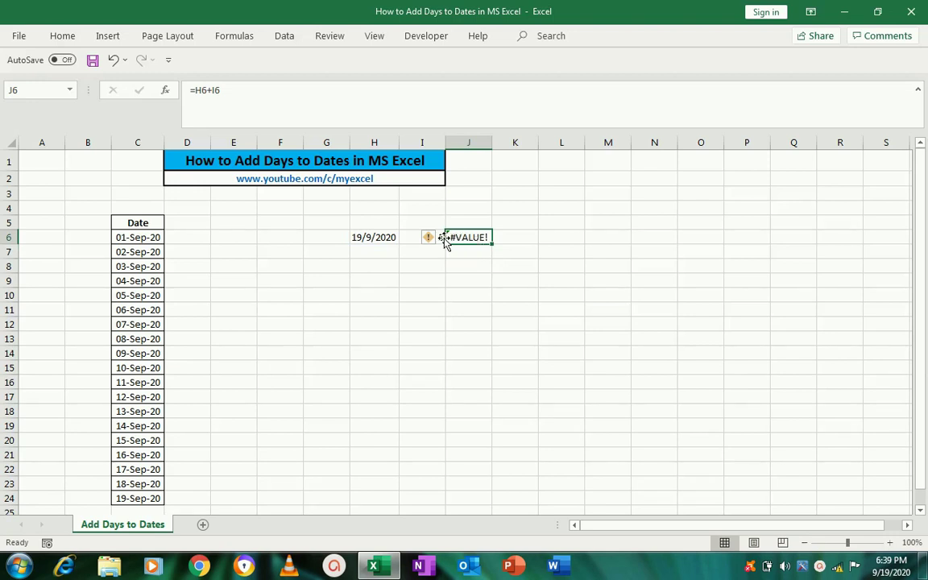
{"action": "mouse_move", "coordinate": [429, 238]}
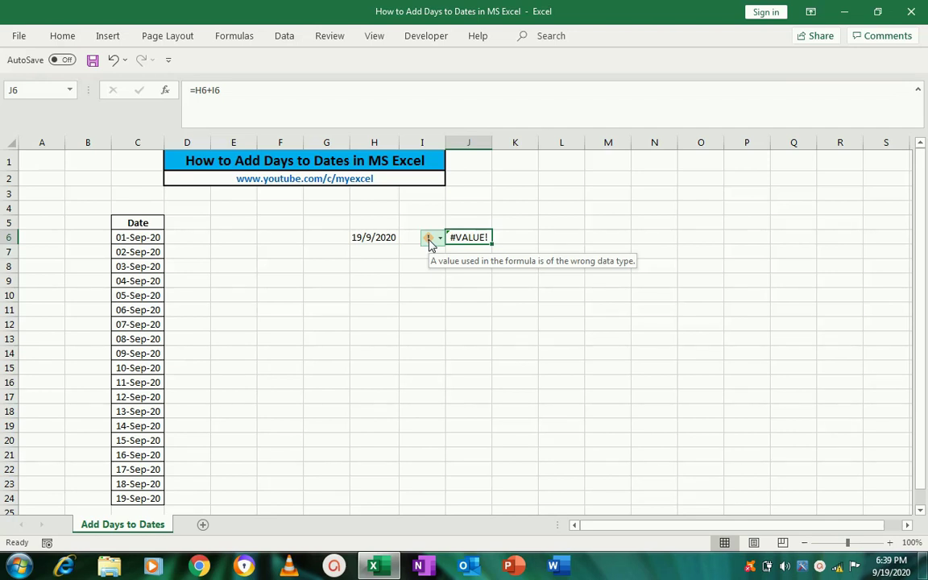
Dismiss the Windows prompt and delete the contents of H6:J6
{"action": "left_click", "coordinate": [563, 252]}
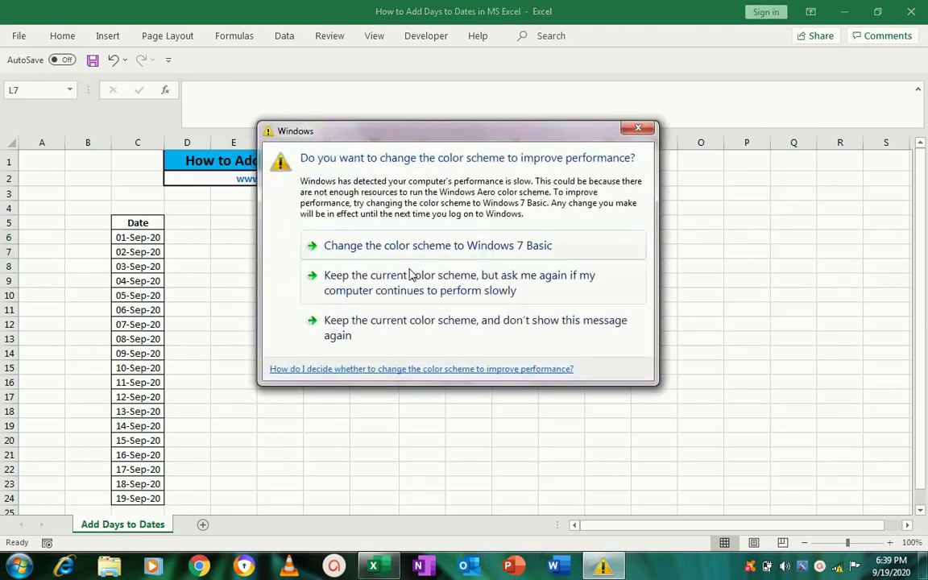
{"action": "left_click", "coordinate": [385, 246]}
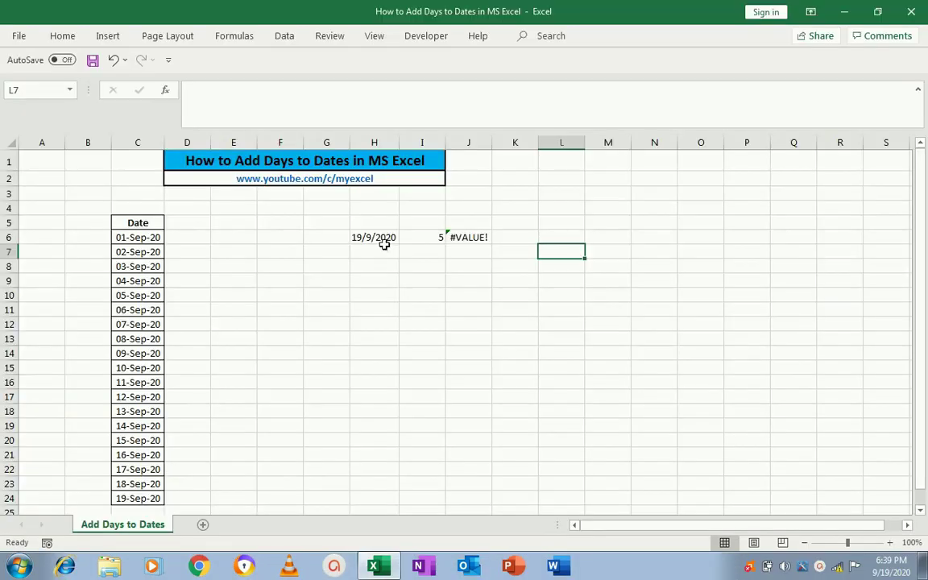
{"action": "left_click", "coordinate": [408, 238]}
{"action": "left_click_drag", "start_coordinate": [386, 238], "coordinate": [410, 238]}
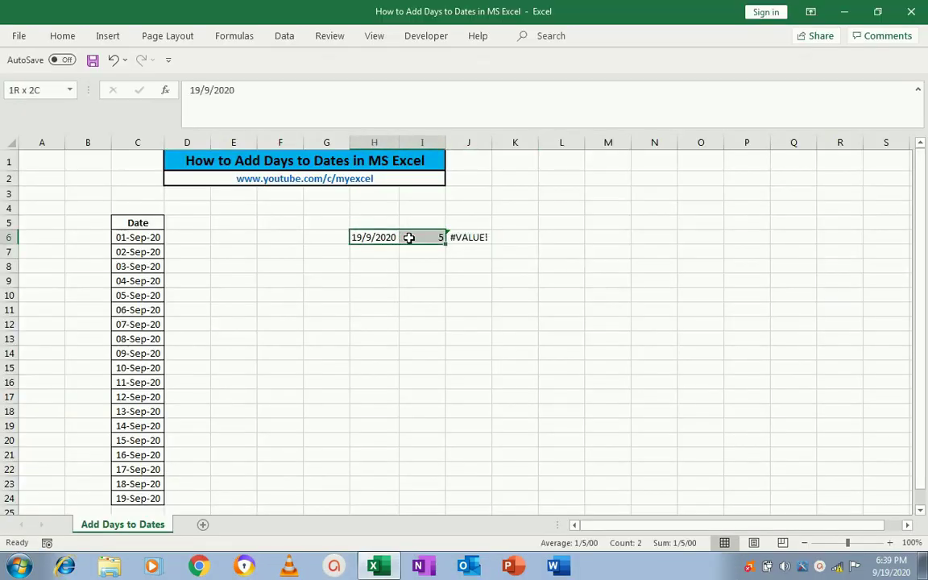
{"action": "key", "text": "shift+Right"}
{"action": "key", "text": "Delete"}
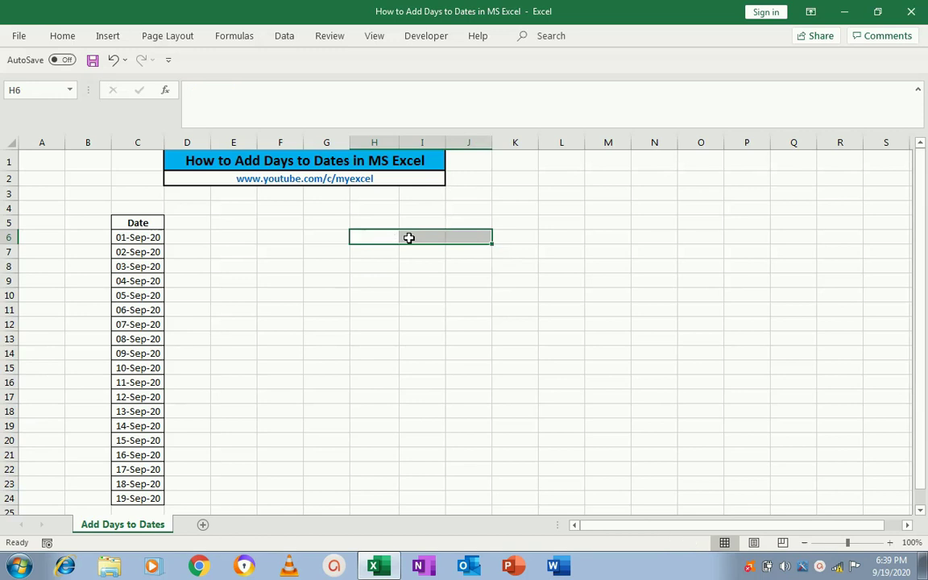
{"action": "key", "text": "Down"}
{"action": "key", "text": "Up"}
{"action": "key", "text": "Left"}
{"action": "key", "text": "Left"}
{"action": "key", "text": "Left"}
{"action": "key", "text": "Left"}
{"action": "key", "text": "Left"}
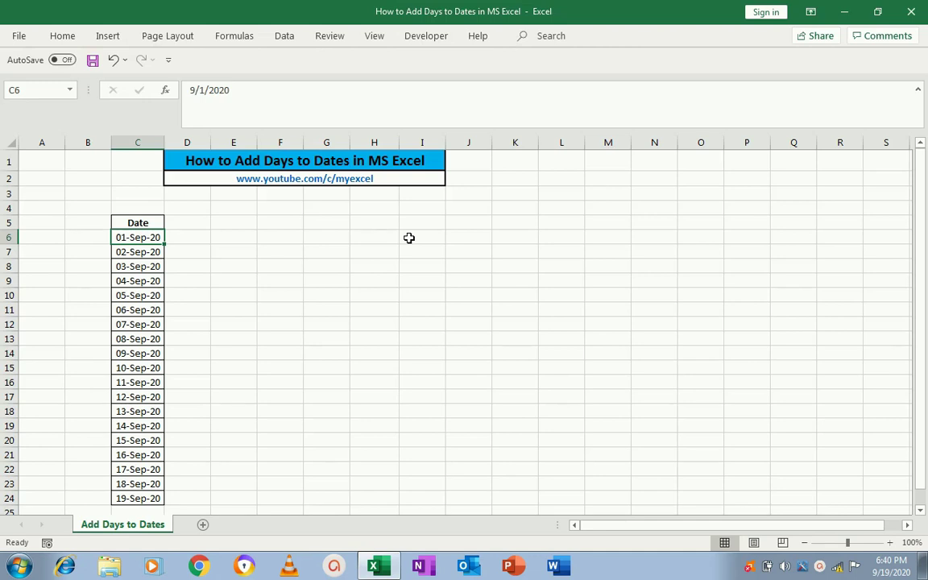
Enter 5 in E6, then delete it after it displays as 5-Jan
{"action": "key", "text": "Right"}
{"action": "key", "text": "Right"}
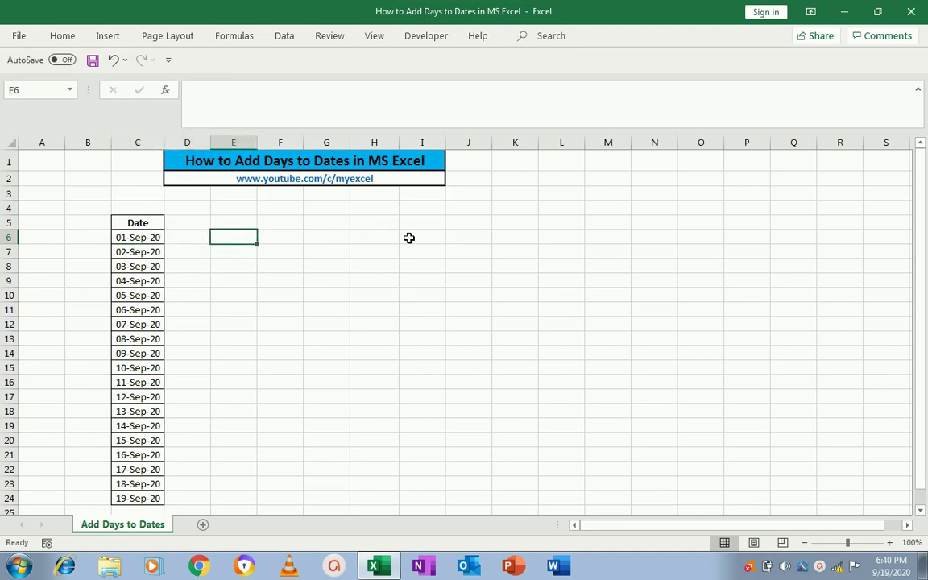
{"action": "type", "text": "5"}
{"action": "key", "text": "ctrl+Return"}
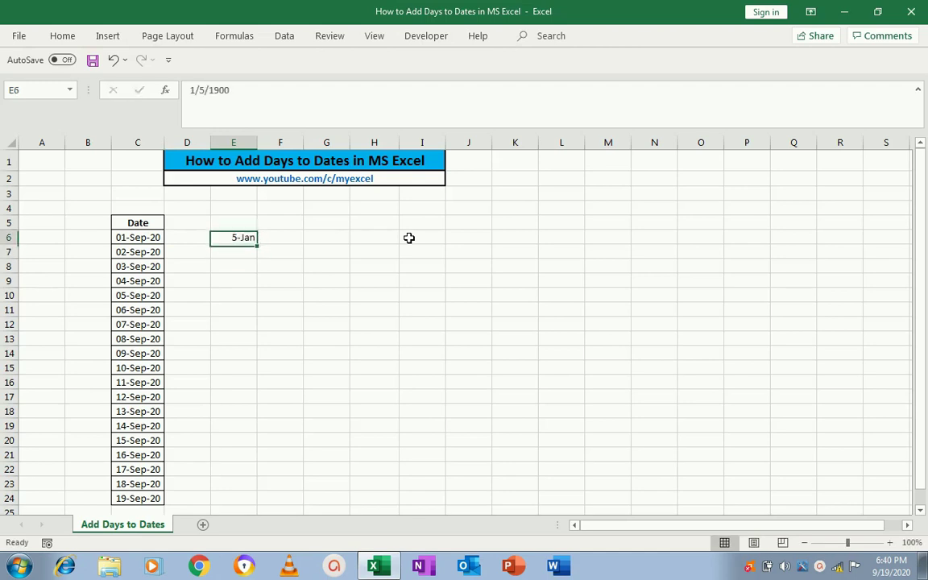
{"action": "key", "text": "Left"}
{"action": "key", "text": "Right"}
{"action": "key", "text": "Delete"}
Enter the day count 5 in F6 and check the first date in C6
{"action": "key", "text": "Right"}
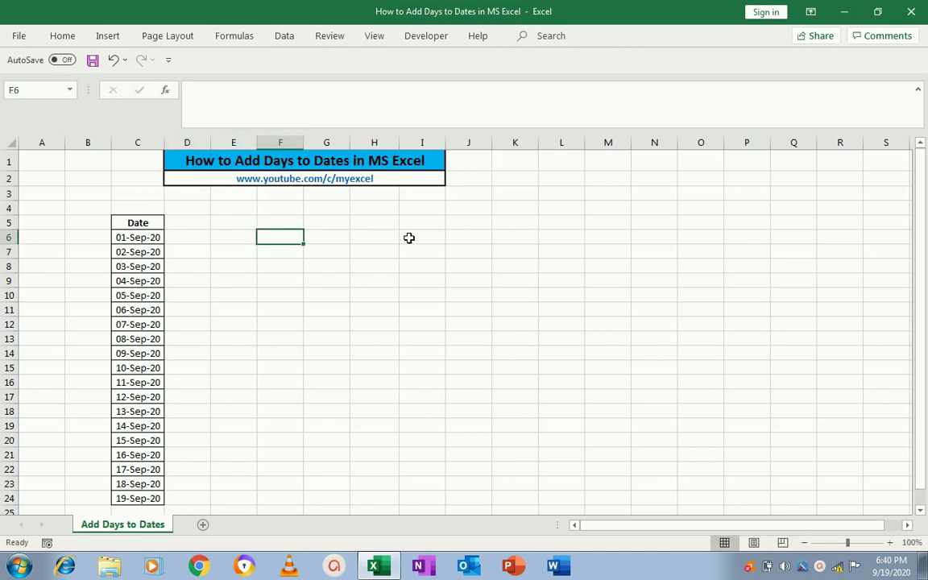
{"action": "type", "text": "5"}
{"action": "key", "text": "ctrl+Return"}
{"action": "key", "text": "Right"}
{"action": "key", "text": "Left"}
{"action": "key", "text": "Left"}
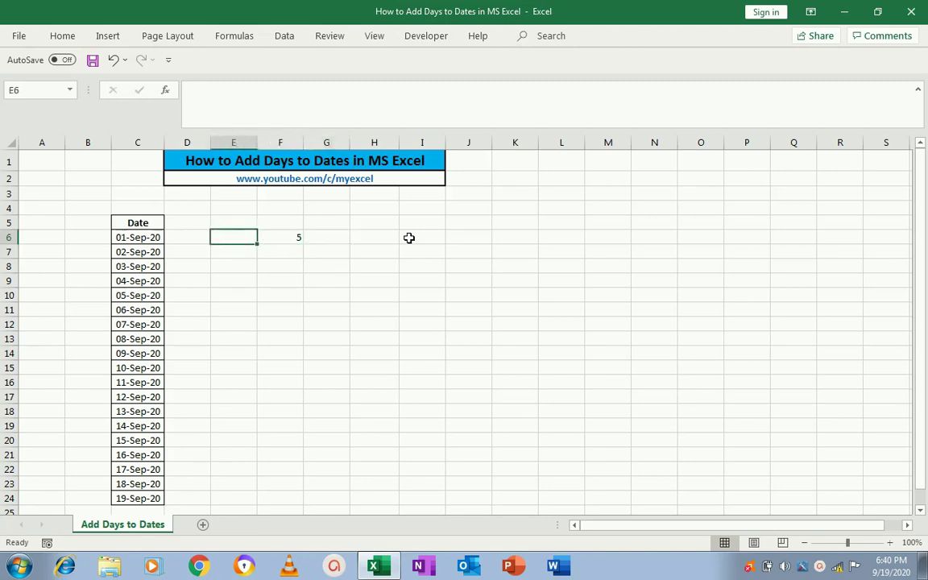
{"action": "key", "text": "Left"}
{"action": "key", "text": "Left"}
{"action": "key", "text": "Right"}
{"action": "key", "text": "Right"}
{"action": "key", "text": "Right"}
{"action": "key", "text": "Right"}
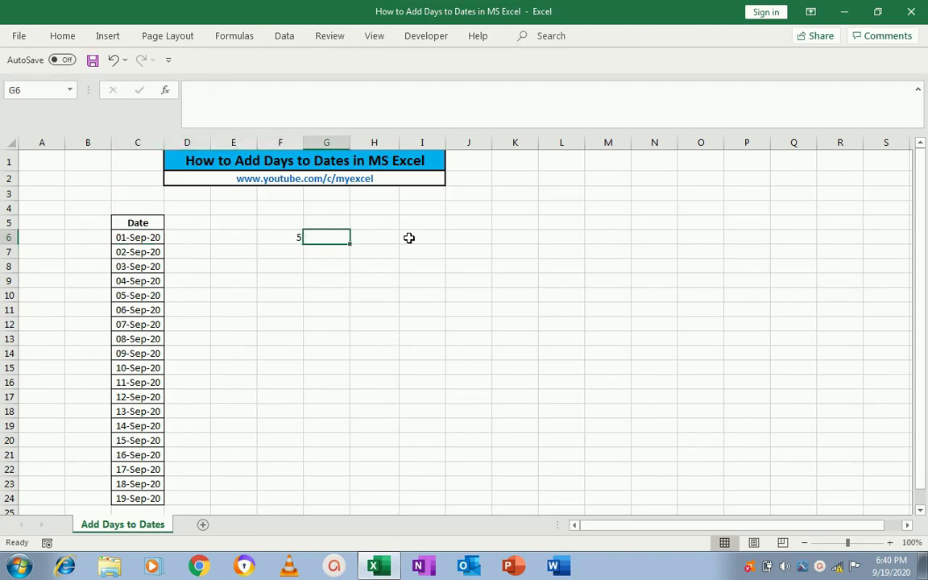
Enter =C6+F6 in G6, showing 6-Sep, and copy the cell
{"action": "type", "text": "="}
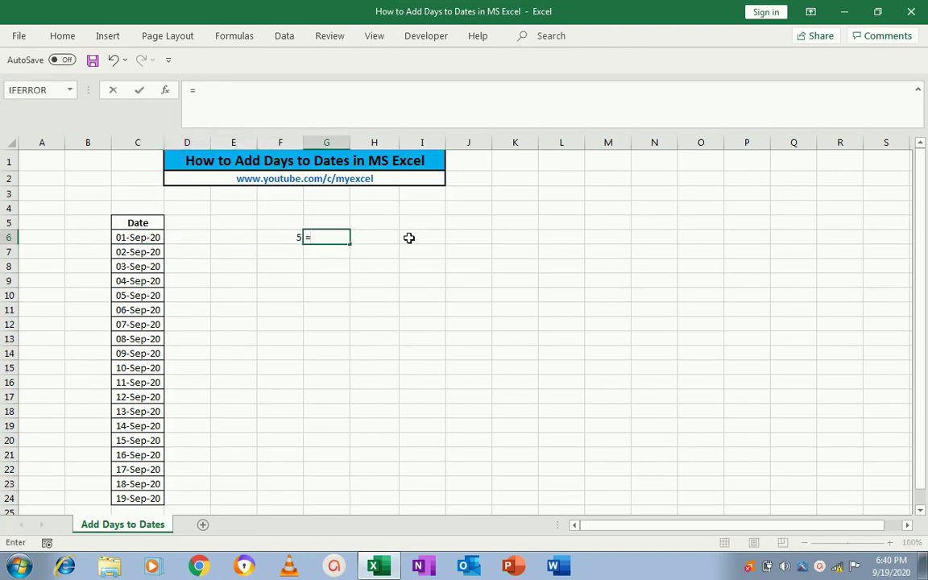
{"action": "key", "text": "Left"}
{"action": "key", "text": "Left"}
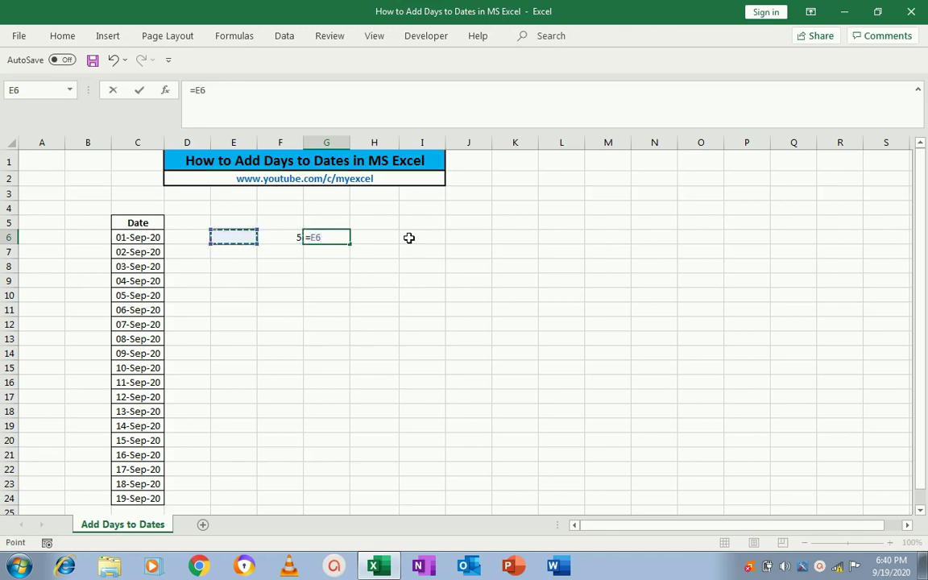
{"action": "key", "text": "Left"}
{"action": "key", "text": "Left"}
{"action": "type", "text": "+"}
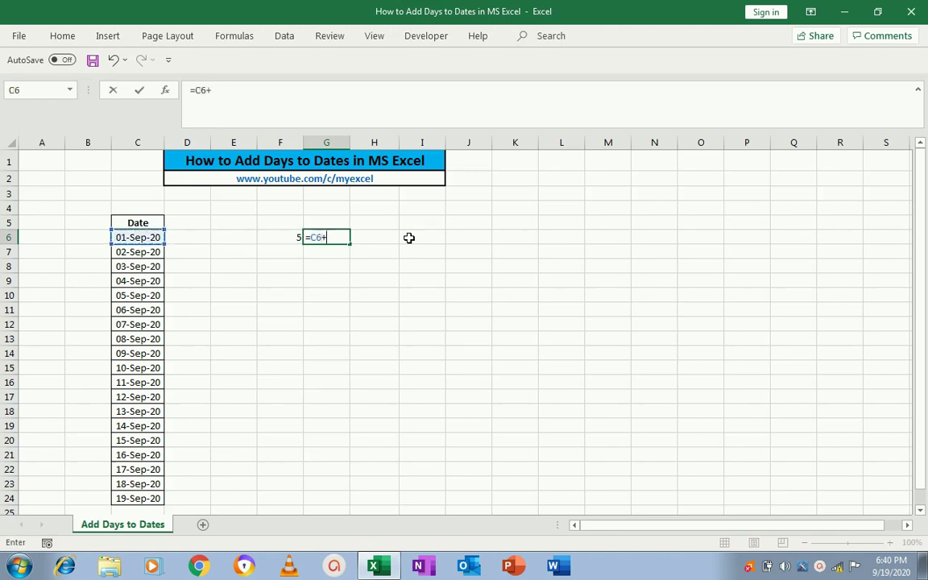
{"action": "key", "text": "Left"}
{"action": "key", "text": "ctrl+Return"}
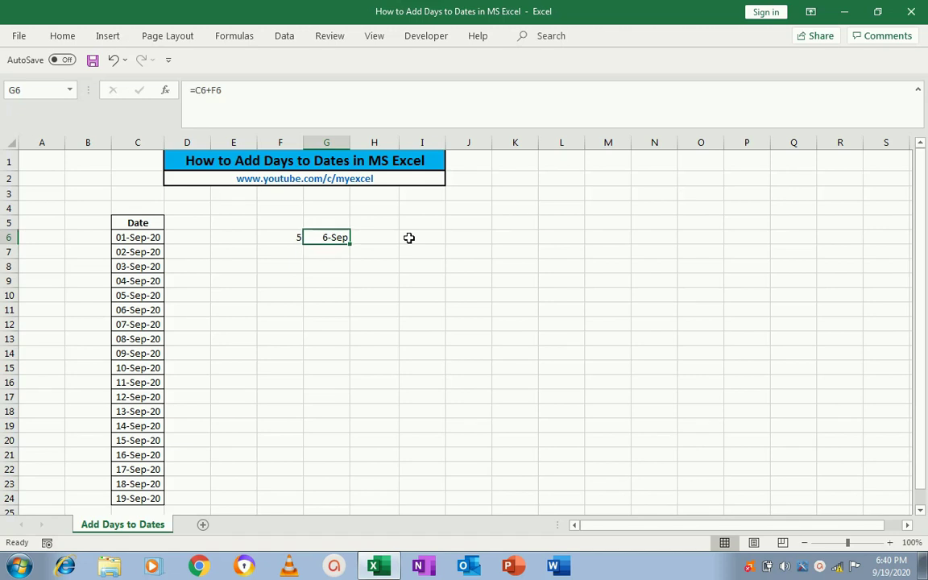
{"action": "key", "text": "ctrl+c"}
{"action": "key", "text": "Left"}
{"action": "key", "text": "Left"}
{"action": "key", "text": "Left"}
{"action": "key", "text": "Left"}
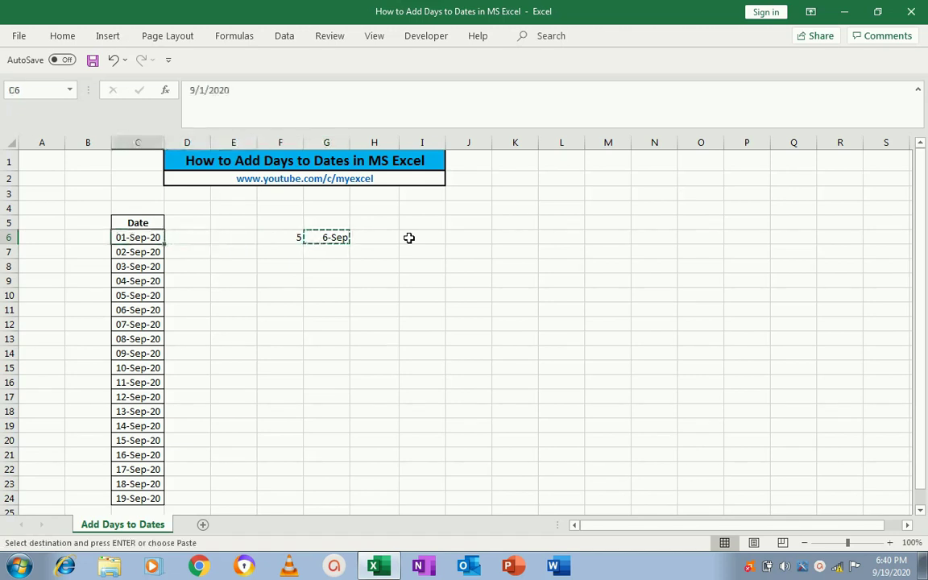
Paste the G6 formula into G6:G24, then inspect F6 and G6's formula
{"action": "key", "text": "ctrl+Down"}
{"action": "key", "text": "Right"}
{"action": "key", "text": "Right"}
{"action": "key", "text": "Right"}
{"action": "key", "text": "ctrl+shift+Up"}
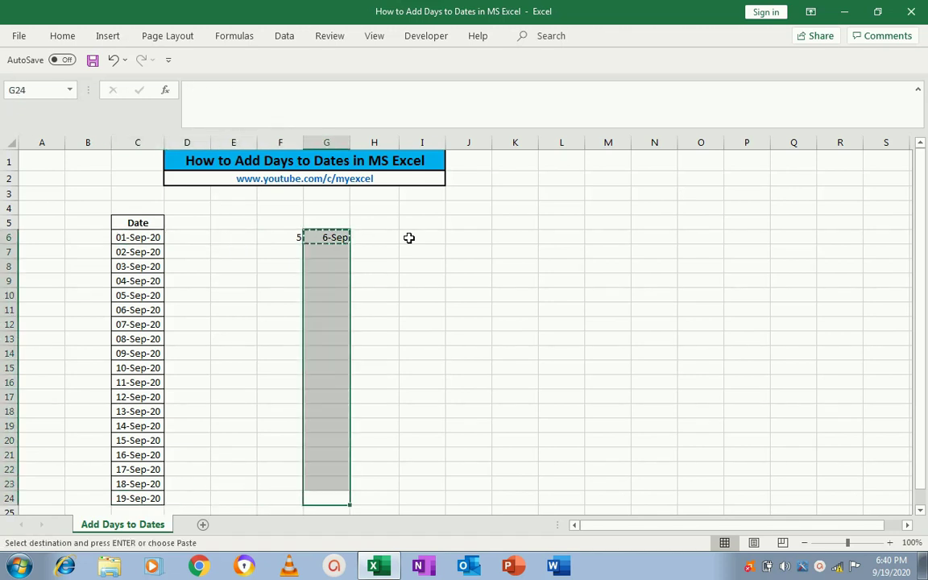
{"action": "key", "text": "ctrl+v"}
{"action": "key", "text": "Escape"}
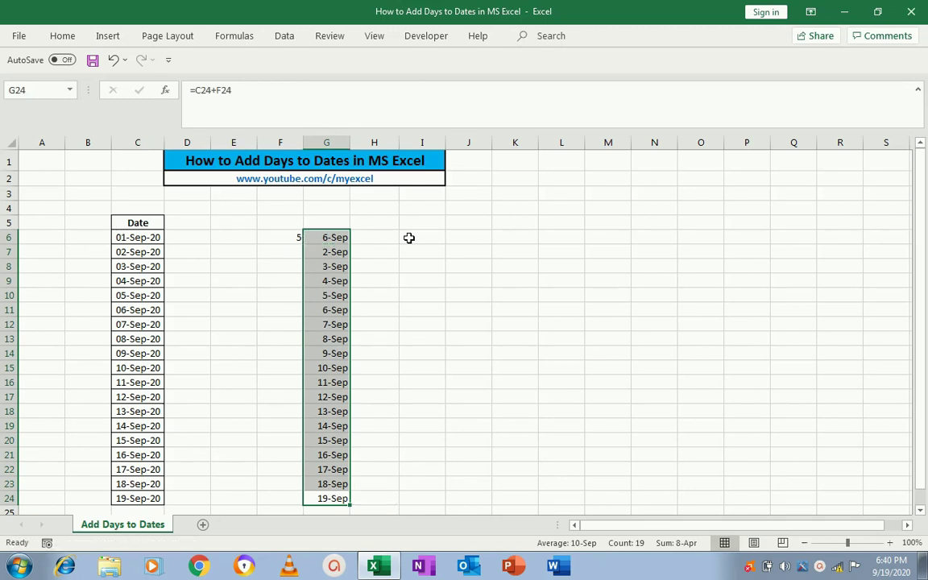
{"action": "key", "text": "ctrl+Up"}
{"action": "key", "text": "Left"}
{"action": "key", "text": "Left"}
{"action": "key", "text": "Left"}
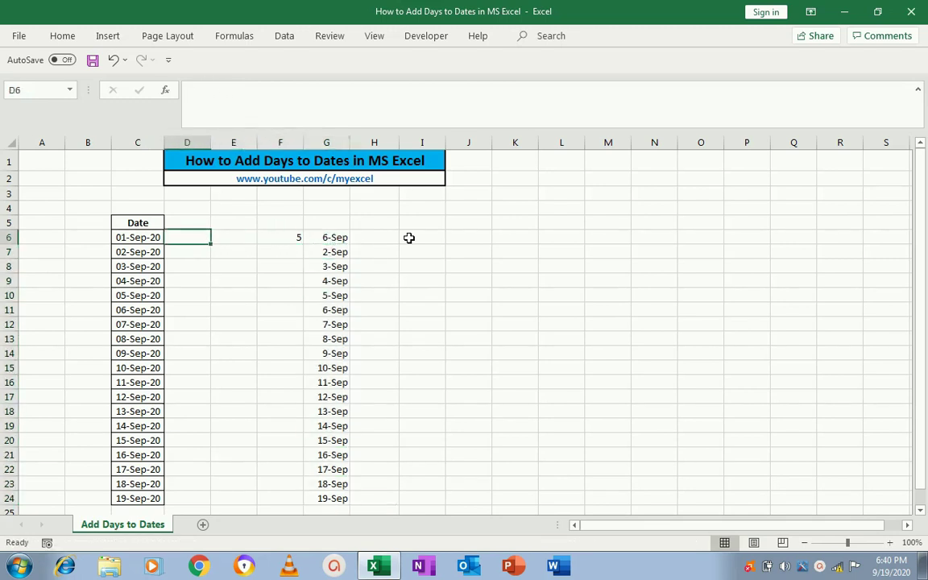
{"action": "key", "text": "Right"}
{"action": "key", "text": "Right"}
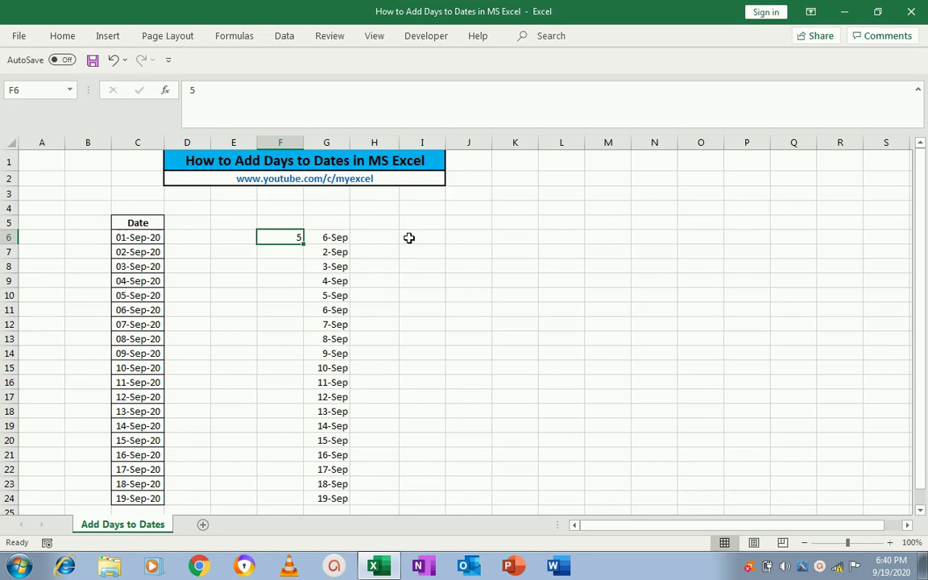
{"action": "key", "text": "Right"}
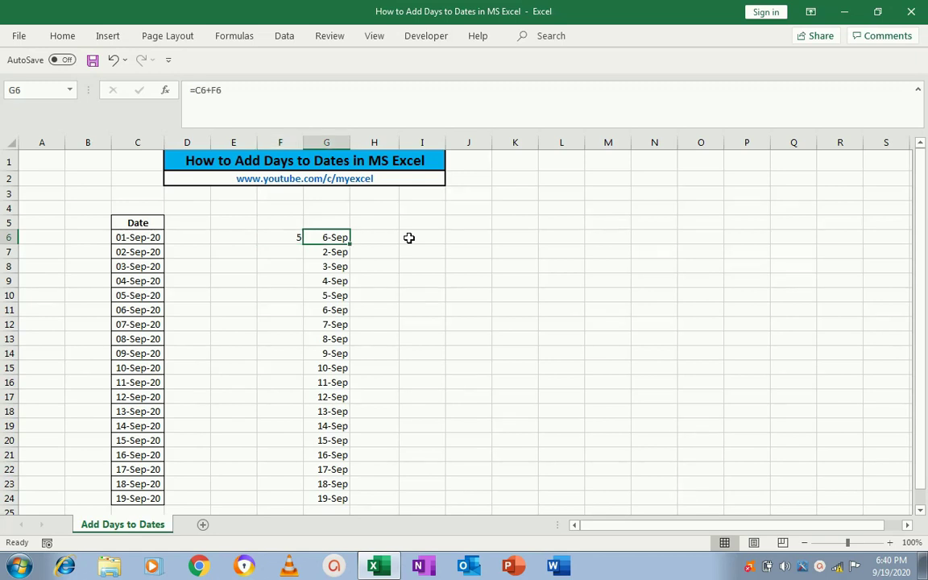
{"action": "key", "text": "F2"}
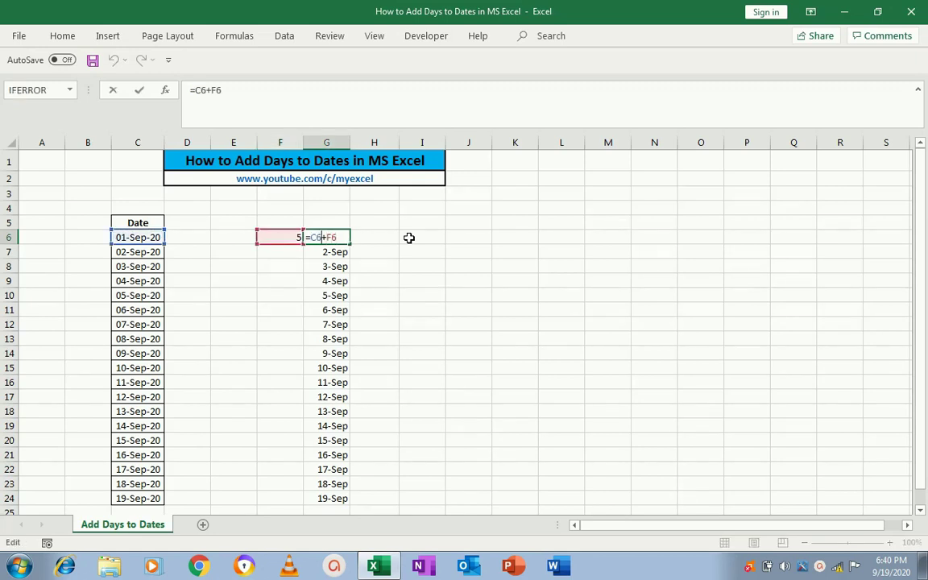
Change G6's formula to =C6-F6, showing 27-Aug, and copy it
{"action": "key", "text": "BackSpace"}
{"action": "type", "text": "-"}
{"action": "key", "text": "ctrl+Return"}
{"action": "key", "text": "ctrl+c"}
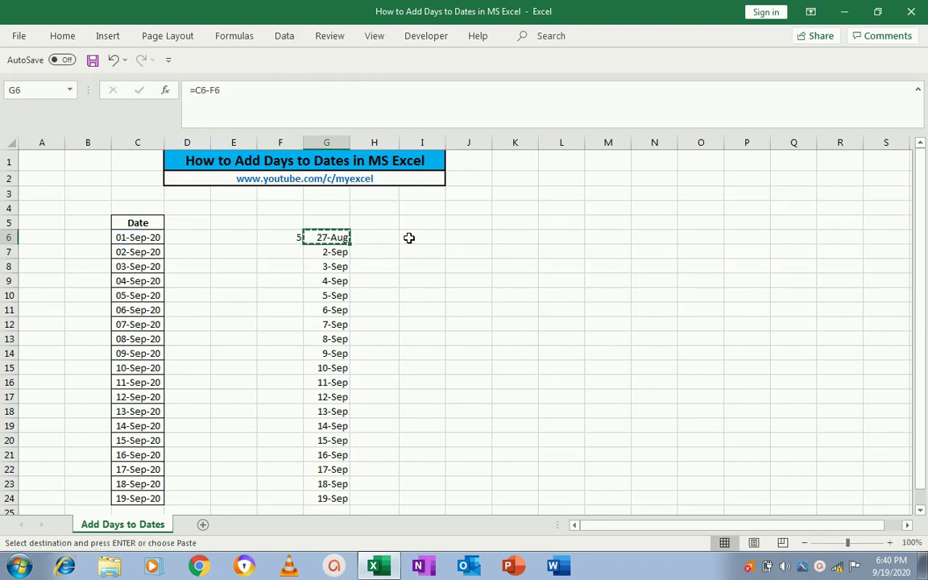
Paste the subtraction formula into G6:G24
{"action": "key", "text": "Left"}
{"action": "key", "text": "Left"}
{"action": "key", "text": "Left"}
{"action": "key", "text": "Left"}
{"action": "key", "text": "ctrl+Down"}
{"action": "key", "text": "Right"}
{"action": "key", "text": "Right"}
{"action": "key", "text": "Right"}
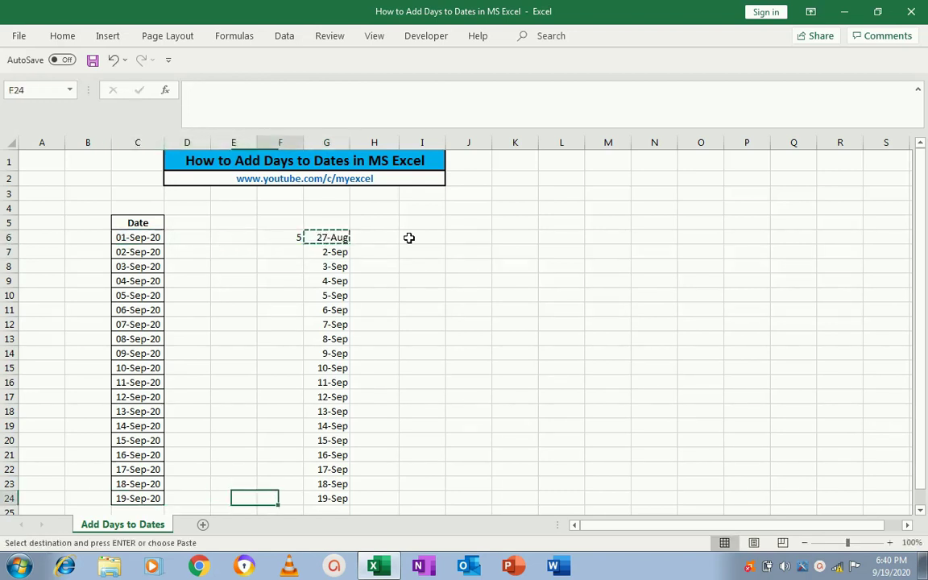
{"action": "key", "text": "Right"}
{"action": "key", "text": "ctrl+shift+Up"}
{"action": "key", "text": "ctrl+v"}
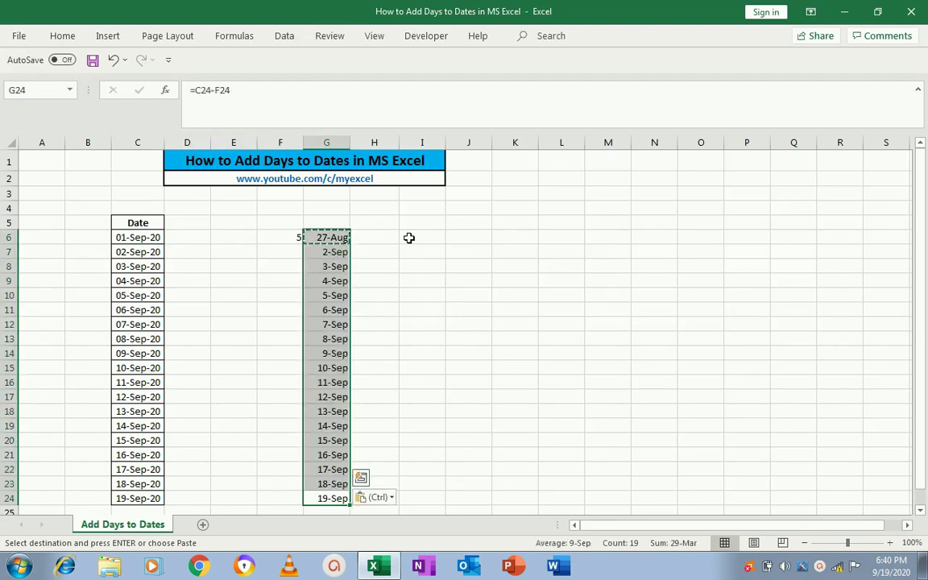
{"action": "key", "text": "Escape"}
Compare the F6 day count with G6's result, then select G6:G24
{"action": "key", "text": "shift+Up"}
{"action": "key", "text": "shift+Up"}
{"action": "key", "text": "shift+Up"}
{"action": "key", "text": "shift+Up"}
{"action": "key", "text": "shift+Up"}
{"action": "key", "text": "shift+Up"}
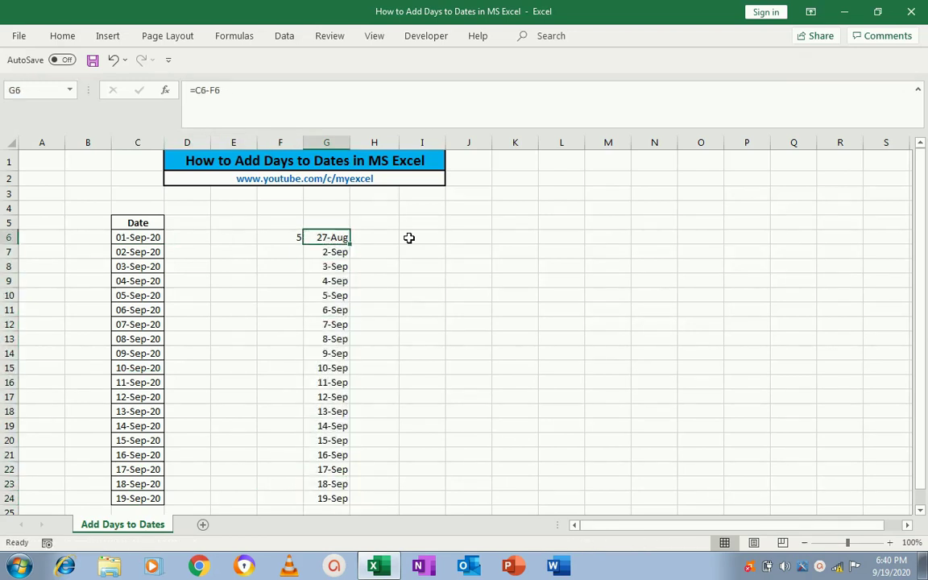
{"action": "key", "text": "Left"}
{"action": "key", "text": "Right"}
{"action": "key", "text": "Left"}
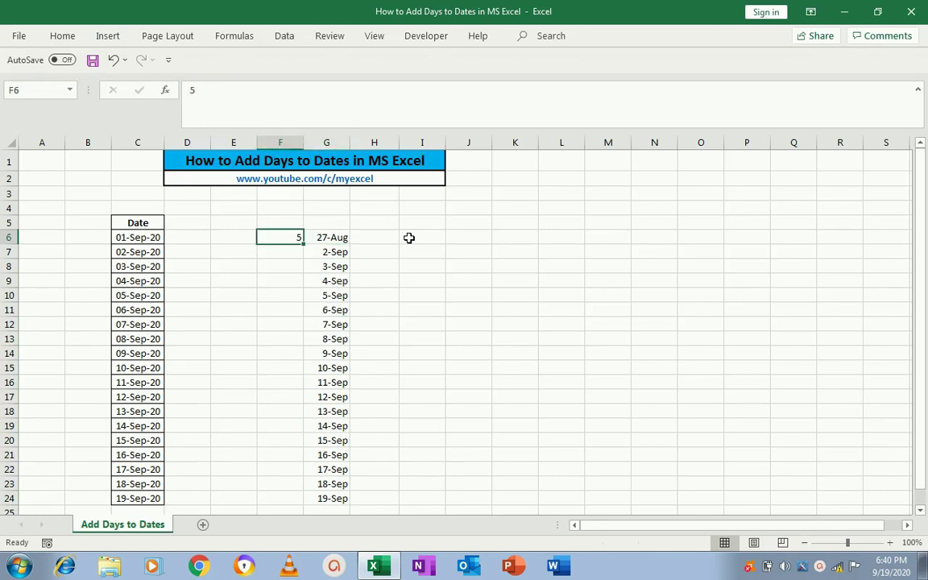
{"action": "key", "text": "Right"}
{"action": "key", "text": "Left"}
{"action": "key", "text": "Right"}
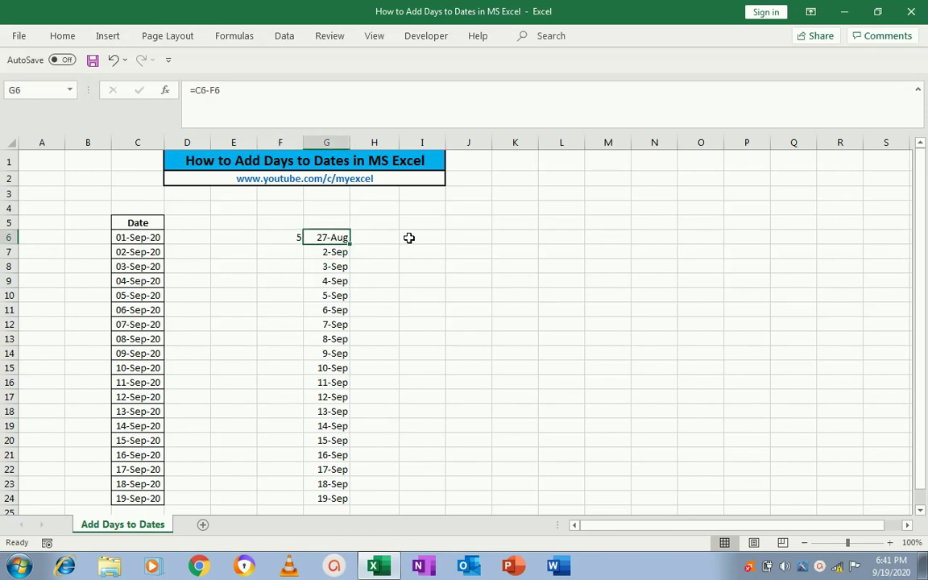
{"action": "key", "text": "Left"}
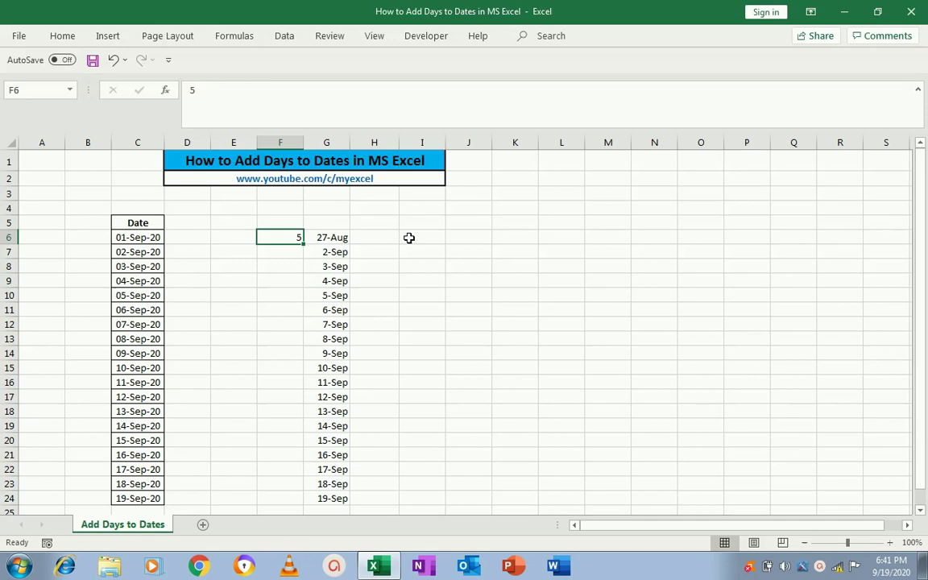
{"action": "key", "text": "Right"}
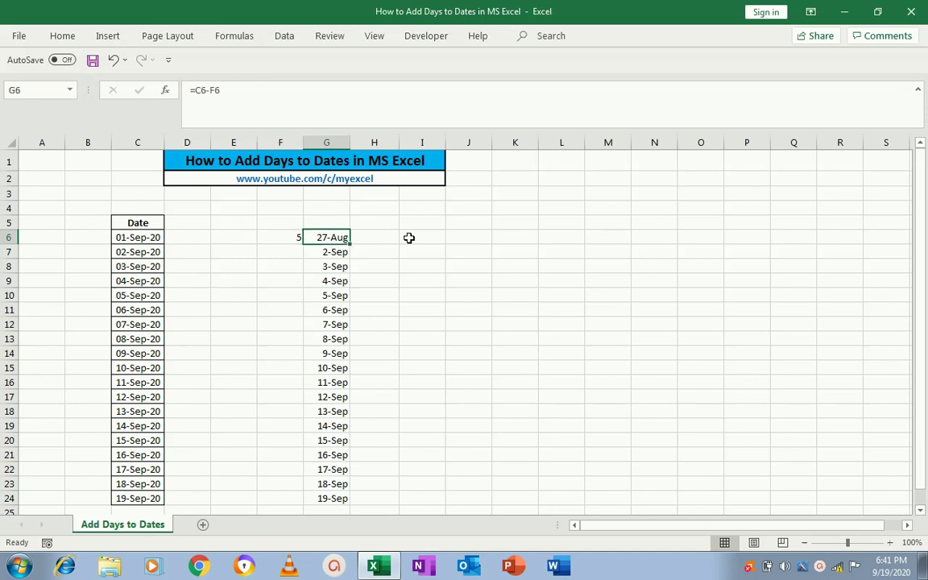
{"action": "key", "text": "shift+Down"}
{"action": "key", "text": "shift+Down"}
{"action": "key", "text": "shift+Down"}
{"action": "key", "text": "shift+Down"}
{"action": "key", "text": "shift+Down"}
{"action": "key", "text": "shift+Down"}
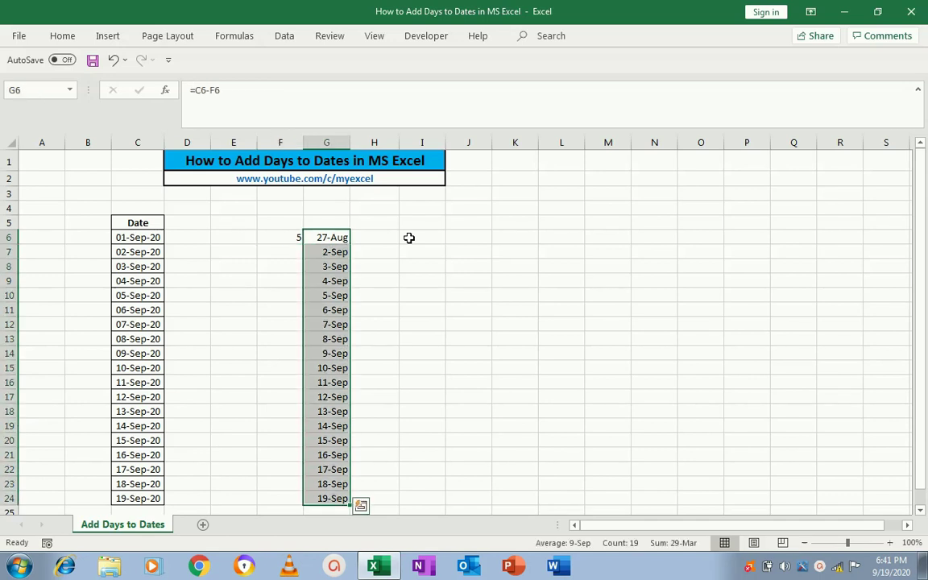
Delete the formulas in G6:G24 and copy the 5 in F6
{"action": "key", "text": "Delete"}
{"action": "key", "text": "shift+BackSpace"}
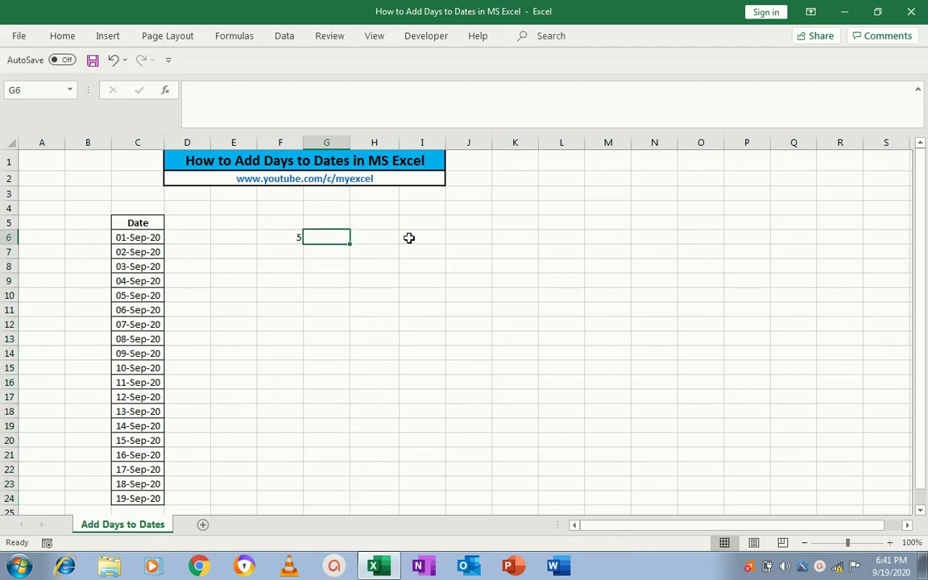
{"action": "key", "text": "Left"}
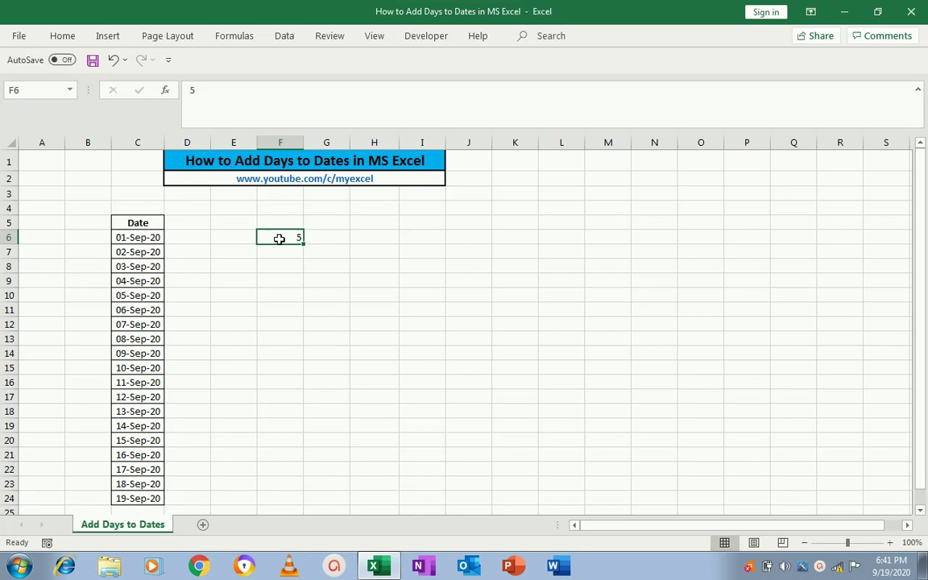
{"action": "key", "text": "ctrl+c"}
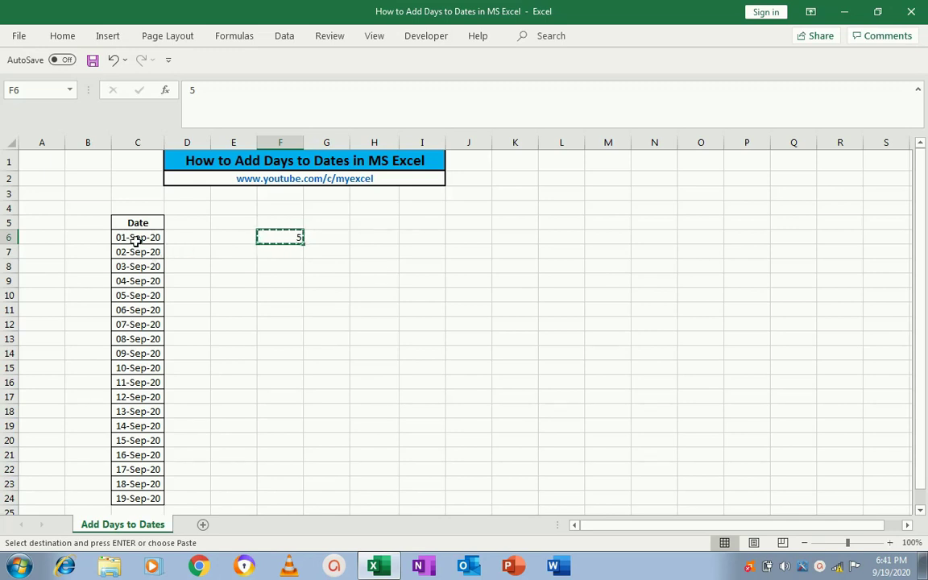
Paste Special the 5 onto C6:C24 with Values and Add, giving 06-Sep-20 to 24-Sep-20
{"action": "left_click_drag", "start_coordinate": [137, 240], "coordinate": [137, 247]}
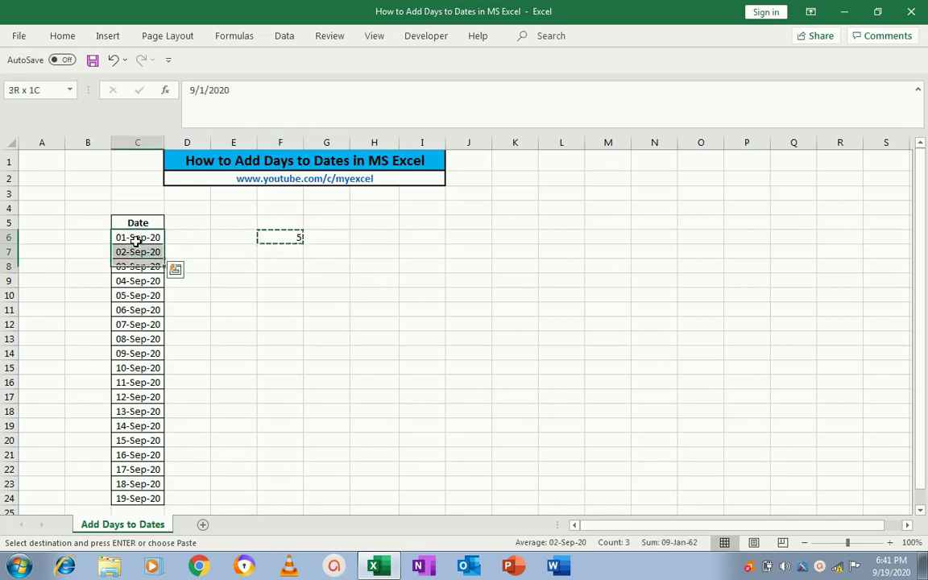
{"action": "key", "text": "shift+Down"}
{"action": "key", "text": "shift+Down"}
{"action": "key", "text": "shift+Down"}
{"action": "key", "text": "shift+Down"}
{"action": "key", "text": "shift+Down"}
{"action": "key", "text": "shift+Down"}
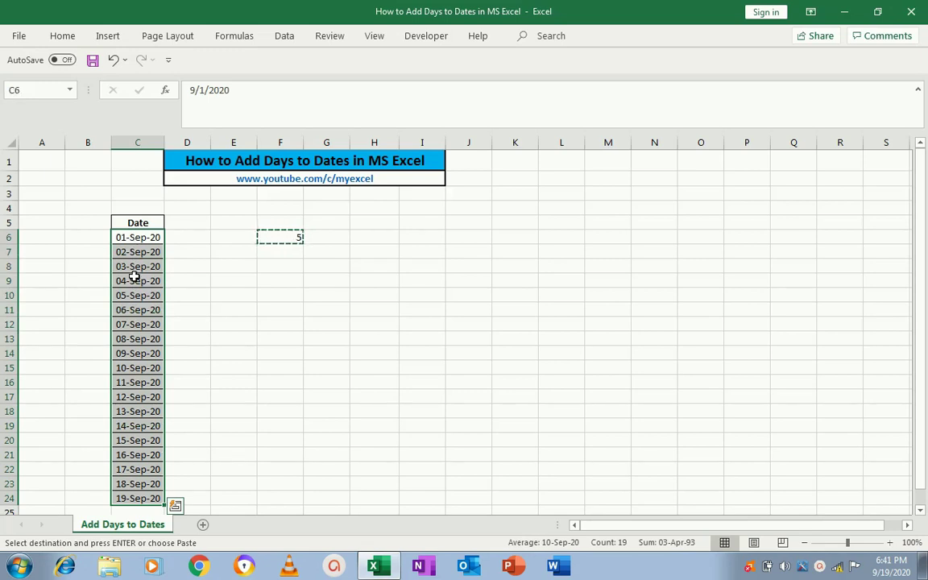
{"action": "right_click", "coordinate": [134, 276]}
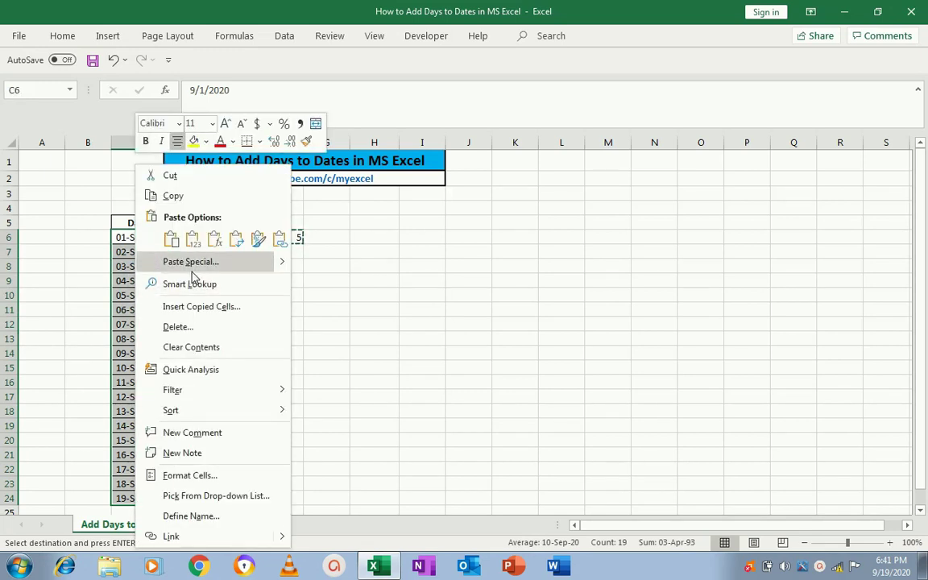
{"action": "left_click", "coordinate": [205, 262]}
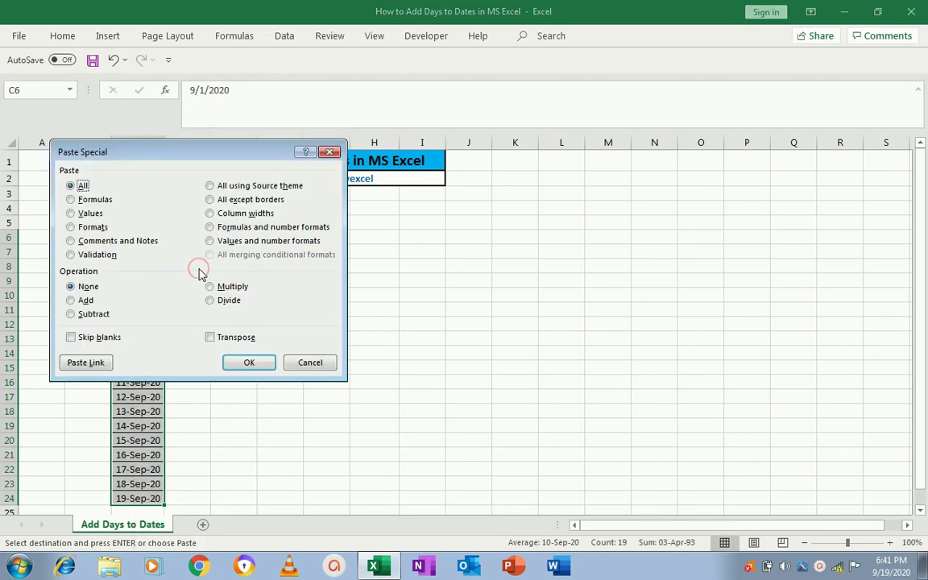
{"action": "left_click_drag", "start_coordinate": [179, 157], "coordinate": [615, 205]}
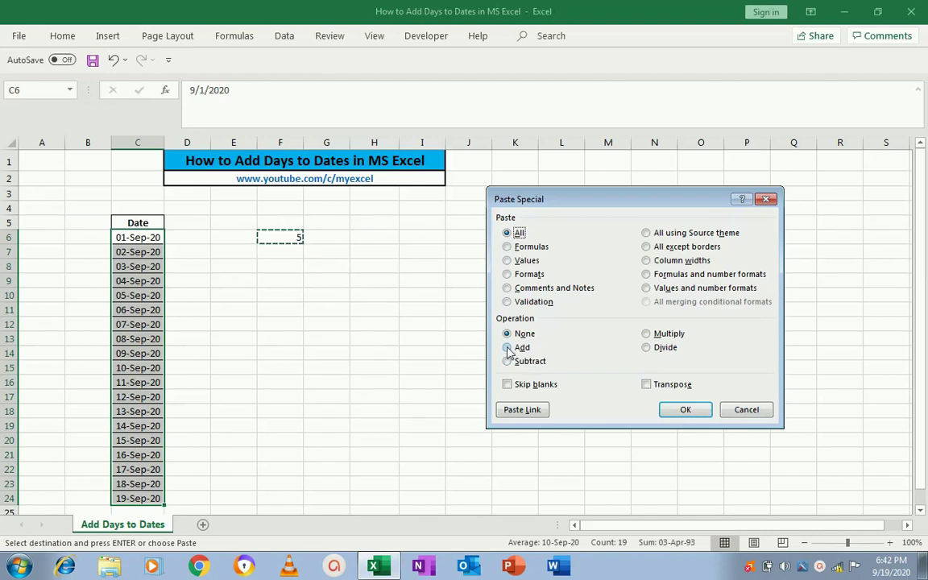
{"action": "left_click", "coordinate": [508, 348]}
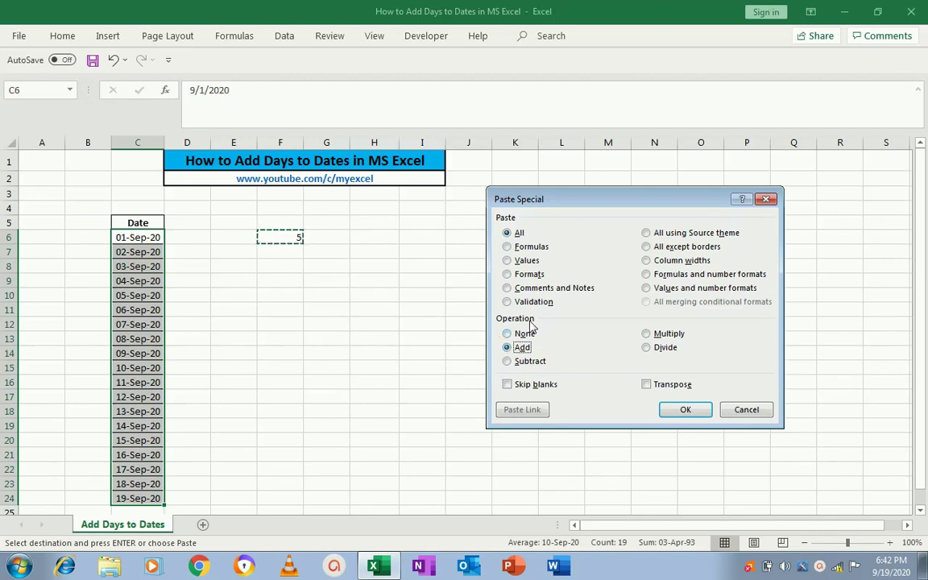
{"action": "left_click", "coordinate": [507, 262]}
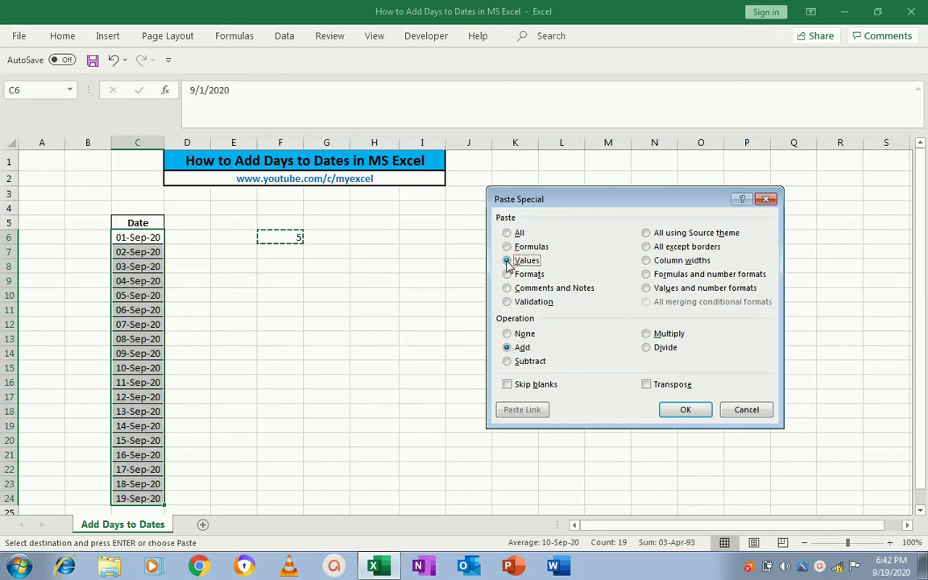
{"action": "left_click", "coordinate": [682, 410]}
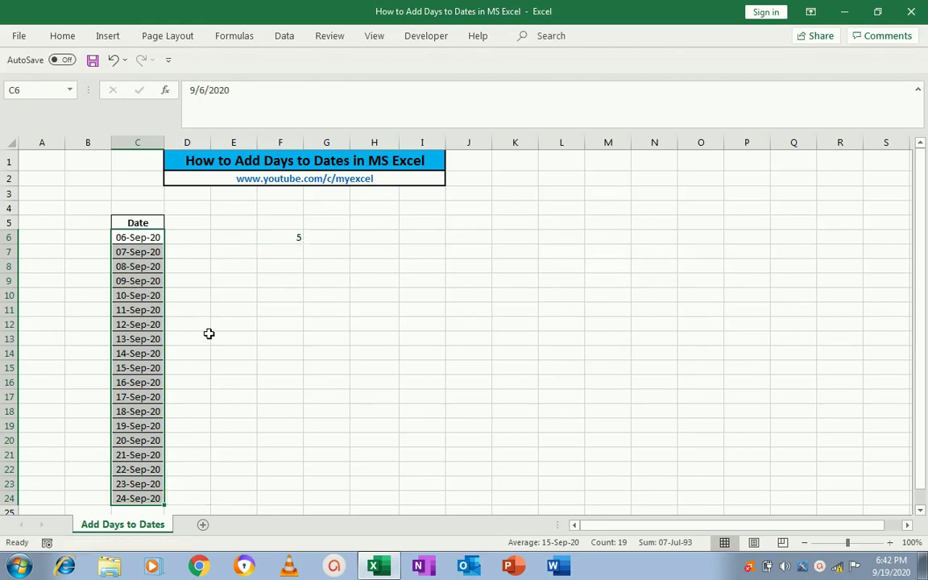
Cancel the pending copy and copy the day count 5 from F6 again
{"action": "key", "text": "Escape"}
{"action": "left_click", "coordinate": [290, 240]}
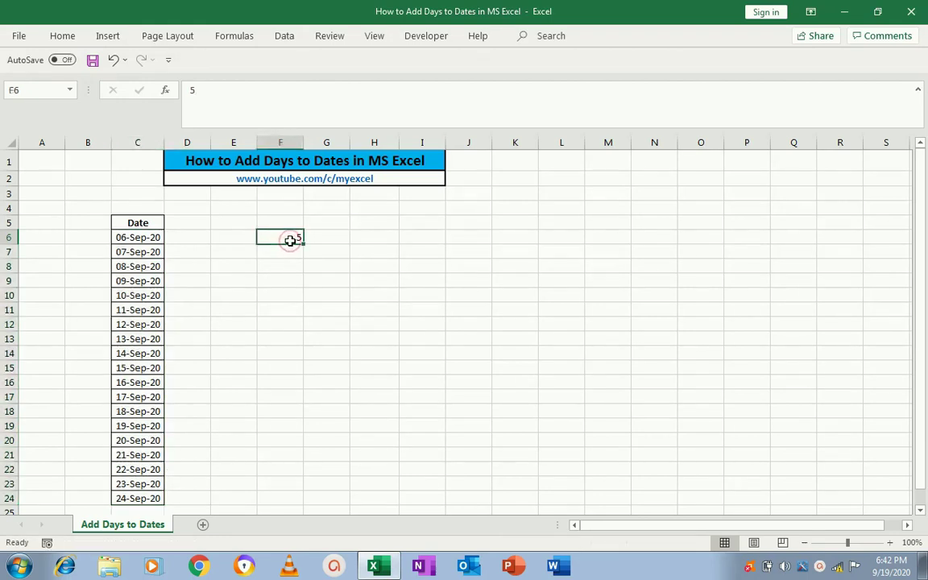
{"action": "key", "text": "Left"}
{"action": "key", "text": "Left"}
{"action": "key", "text": "Left"}
{"action": "key", "text": "Right"}
{"action": "key", "text": "Right"}
{"action": "key", "text": "Right"}
{"action": "key", "text": "Left"}
{"action": "key", "text": "Left"}
{"action": "key", "text": "Left"}
{"action": "key", "text": "Right"}
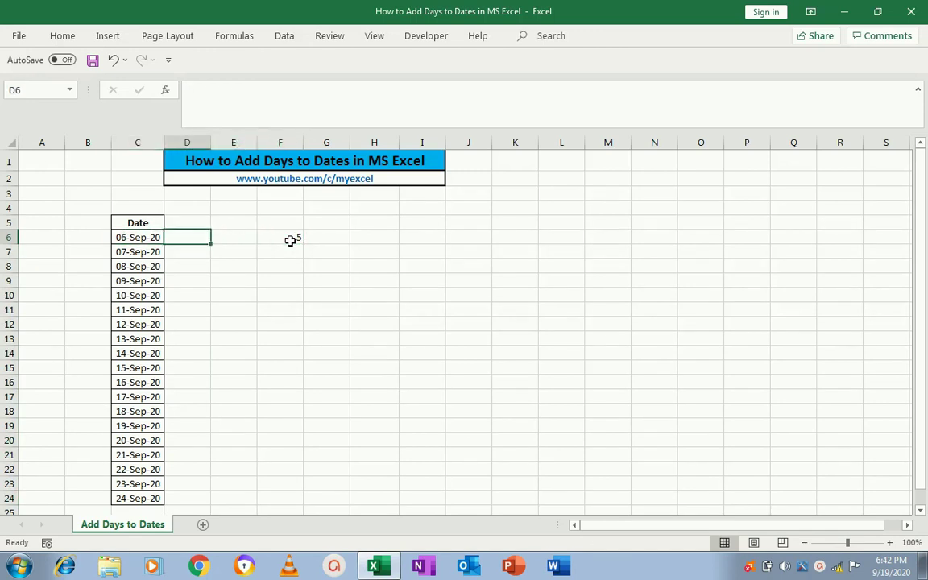
{"action": "key", "text": "Right"}
{"action": "key", "text": "Right"}
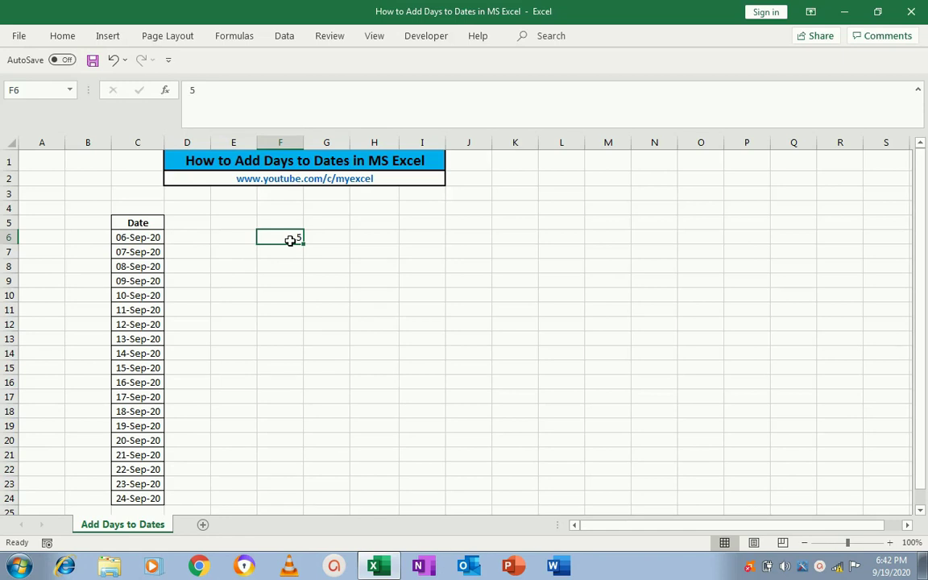
{"action": "key", "text": "ctrl+c"}
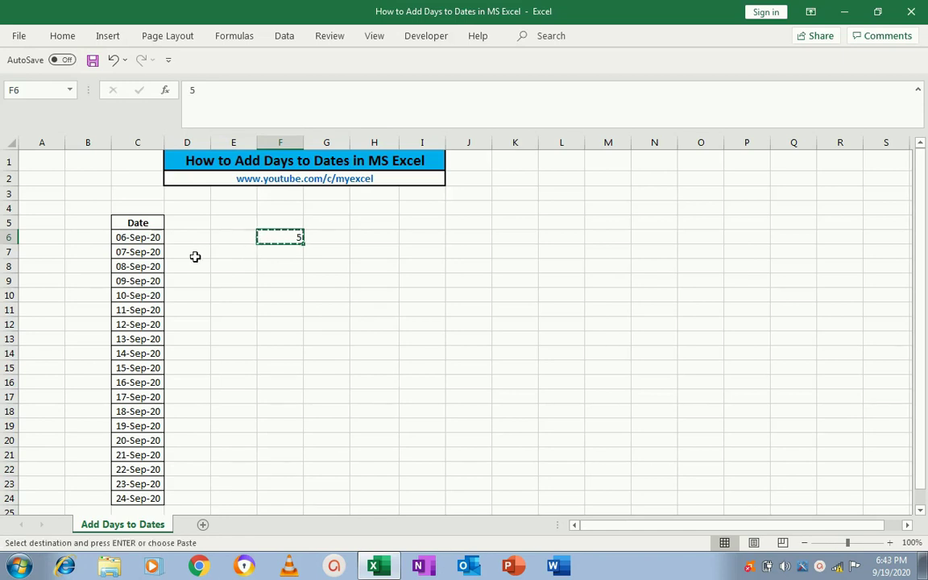
Paste Special the 5 onto C6:C24 with Values and Subtract, restoring 01-Sep-20 to 19-Sep-20
{"action": "left_click", "coordinate": [143, 237]}
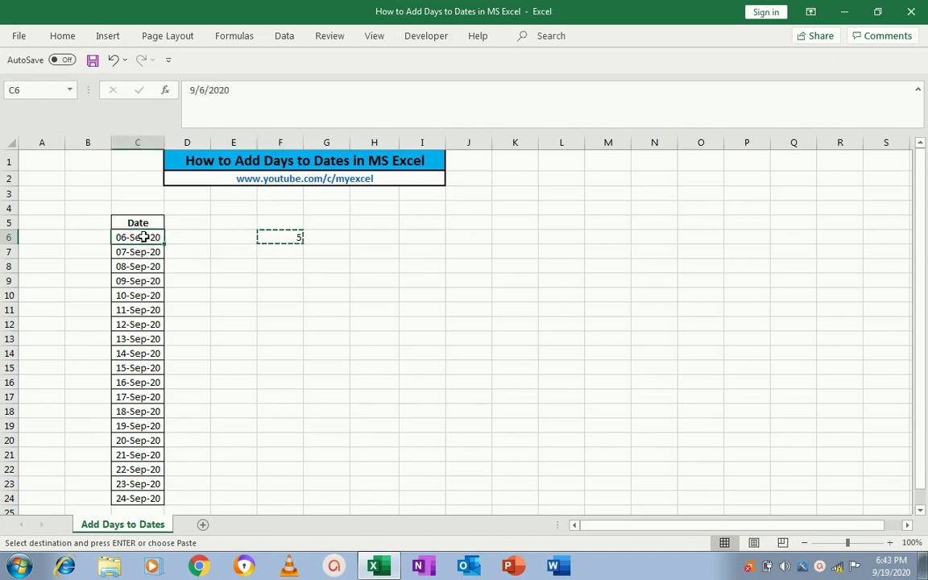
{"action": "key", "text": "shift+Down"}
{"action": "key", "text": "shift+Down"}
{"action": "key", "text": "shift+Down"}
{"action": "key", "text": "shift+Down"}
{"action": "key", "text": "shift+Down"}
{"action": "key", "text": "shift+Down"}
{"action": "key", "text": "shift+Down"}
{"action": "key", "text": "shift+Down"}
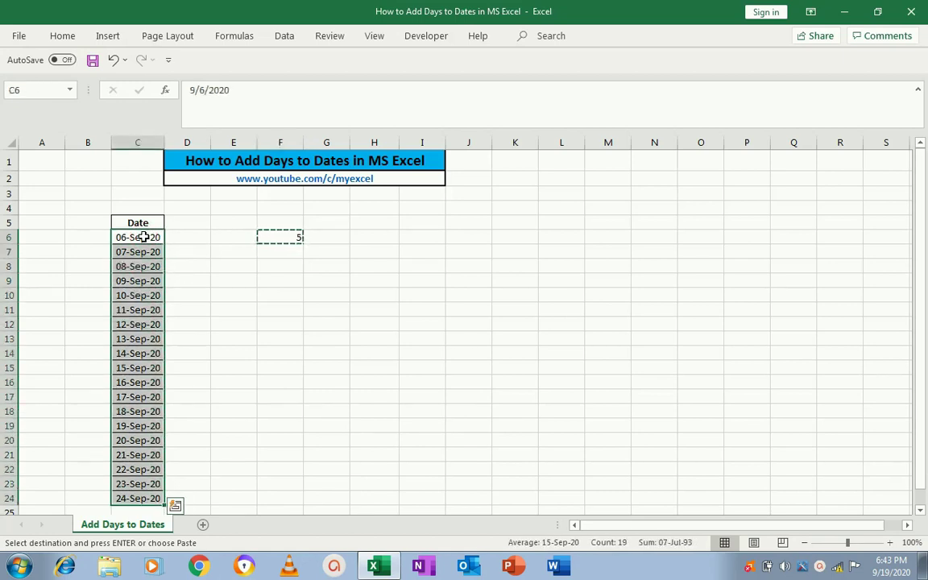
{"action": "right_click", "coordinate": [133, 338]}
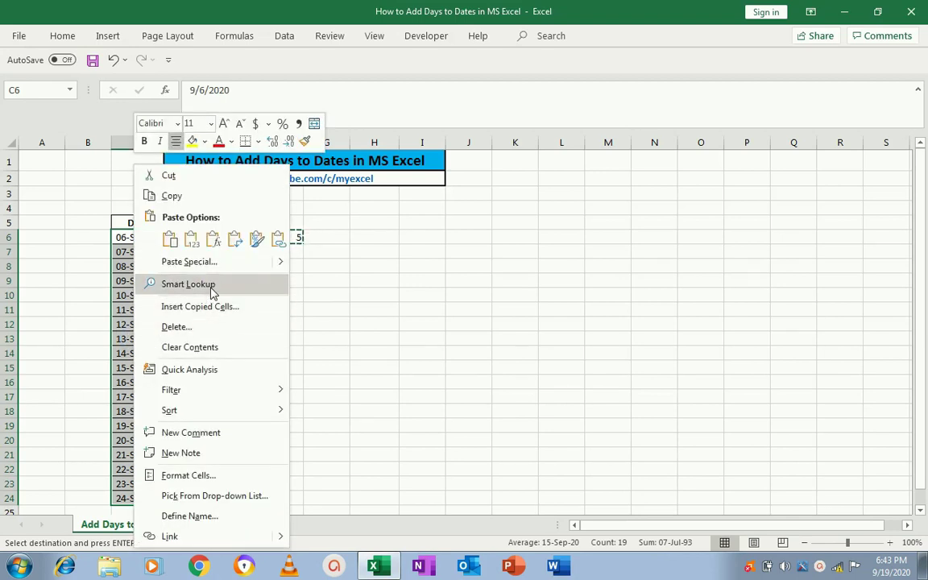
{"action": "left_click", "coordinate": [222, 262]}
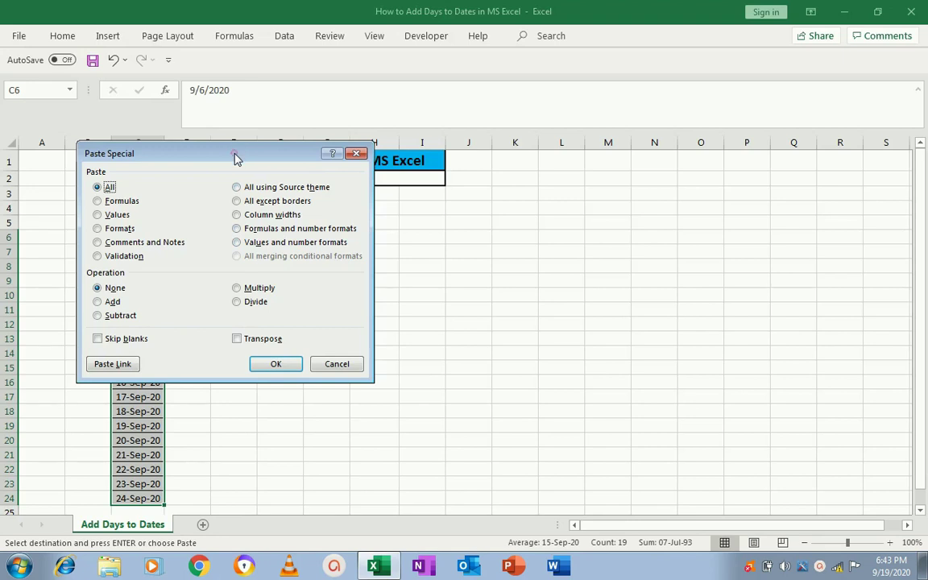
{"action": "mouse_move", "coordinate": [237, 155]}
{"action": "left_mouse_down"}
{"action": "mouse_move", "coordinate": [419, 227]}
{"action": "mouse_move", "coordinate": [662, 210]}
{"action": "left_mouse_up"}
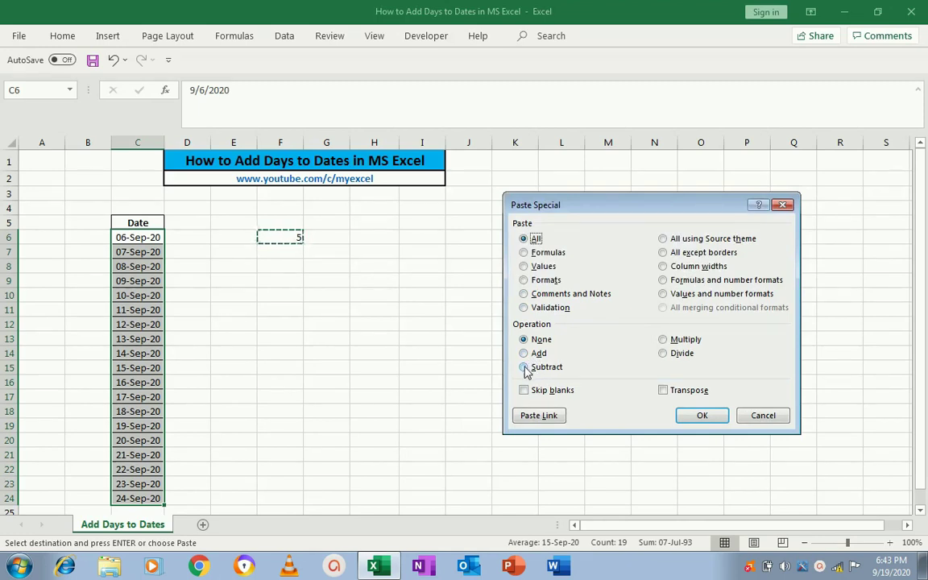
{"action": "left_click", "coordinate": [524, 367]}
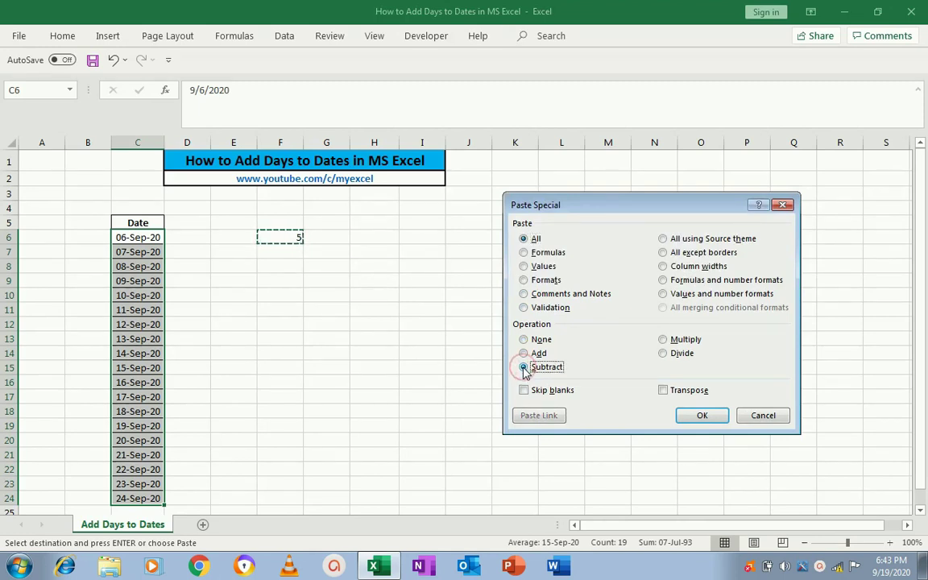
{"action": "left_click", "coordinate": [524, 267]}
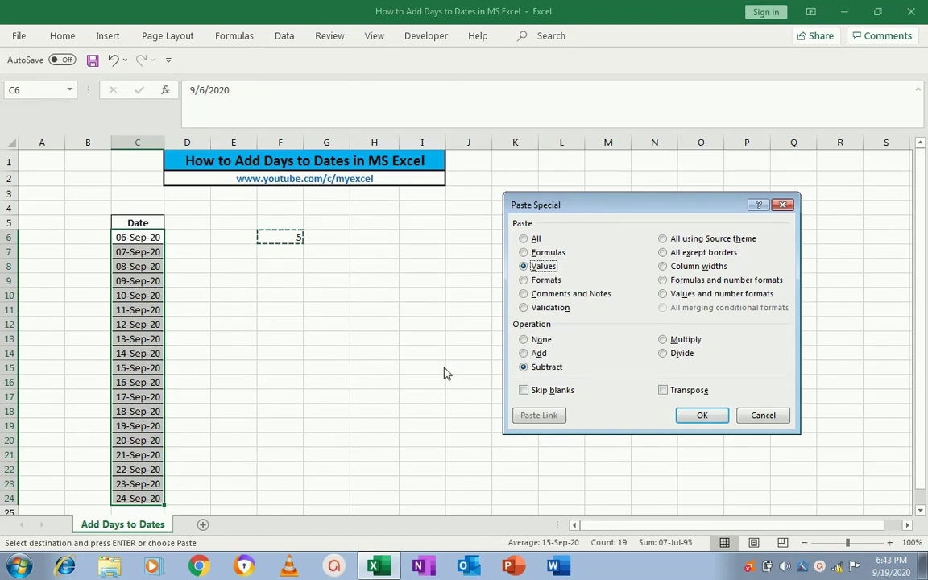
{"action": "left_click", "coordinate": [703, 416]}
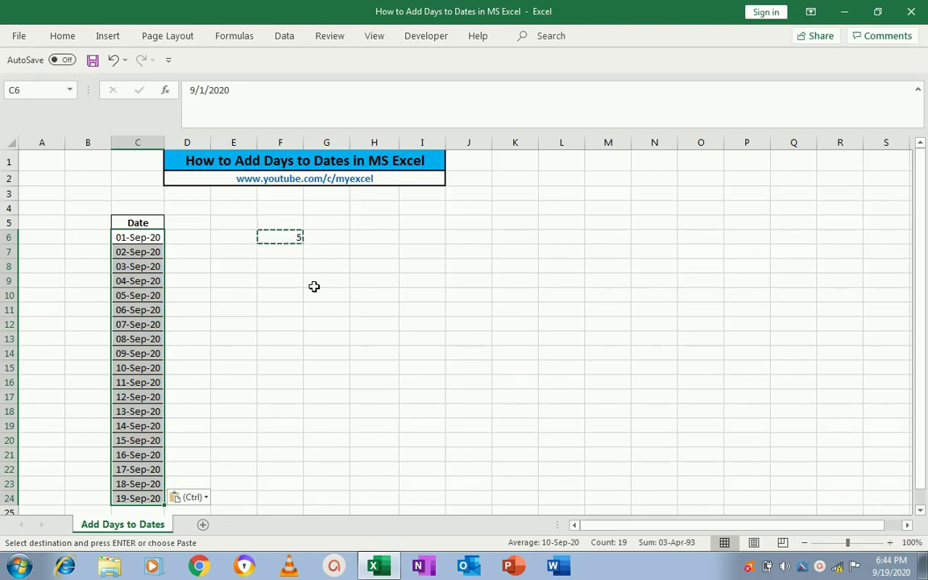
{"action": "key", "text": "Escape"}
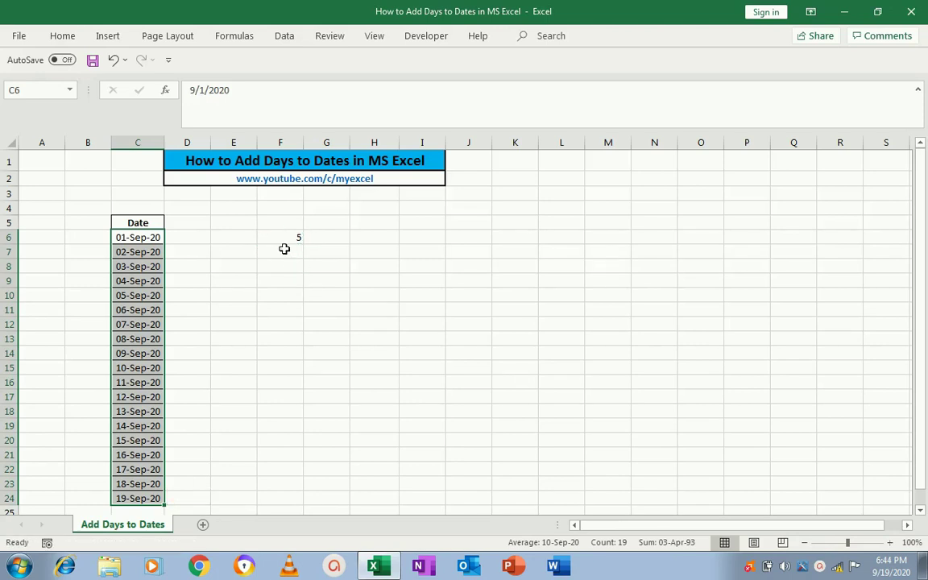
{"action": "left_click", "coordinate": [283, 249]}
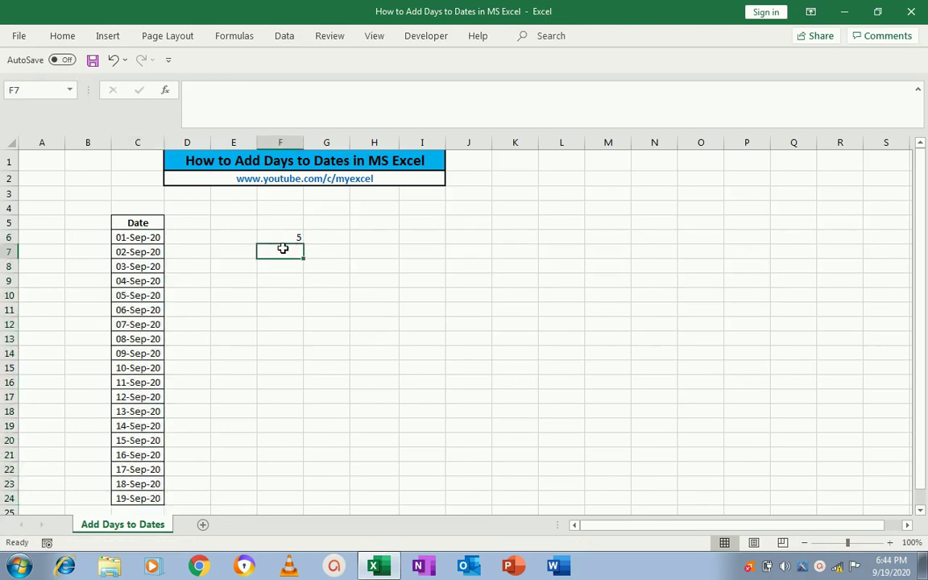